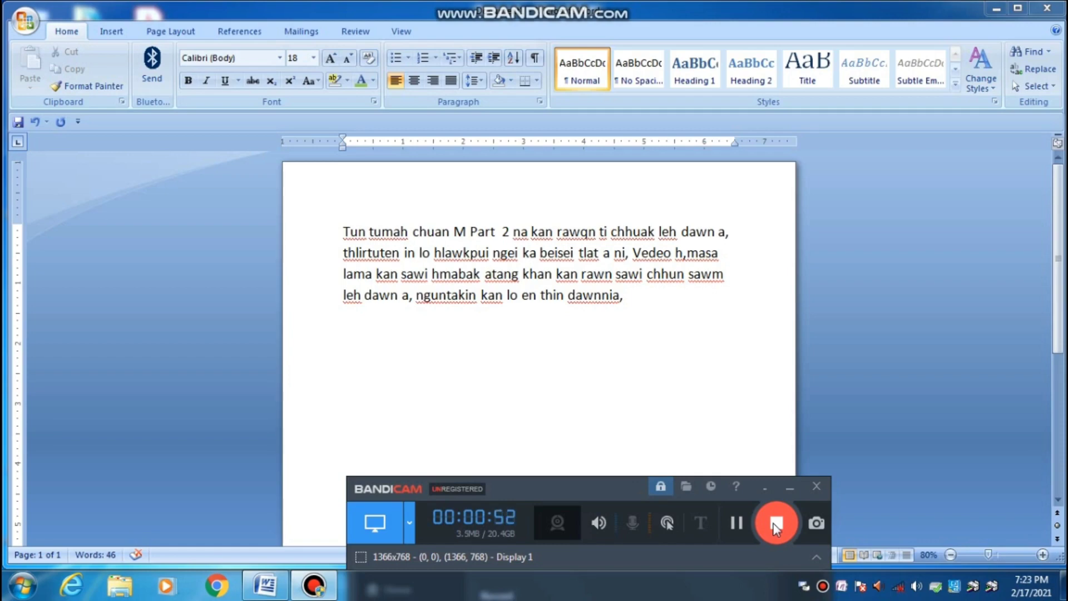
Scroll through the paragraph and place the insertion point in its last line
click(774, 481)
scroll(604, 380, down, 5)
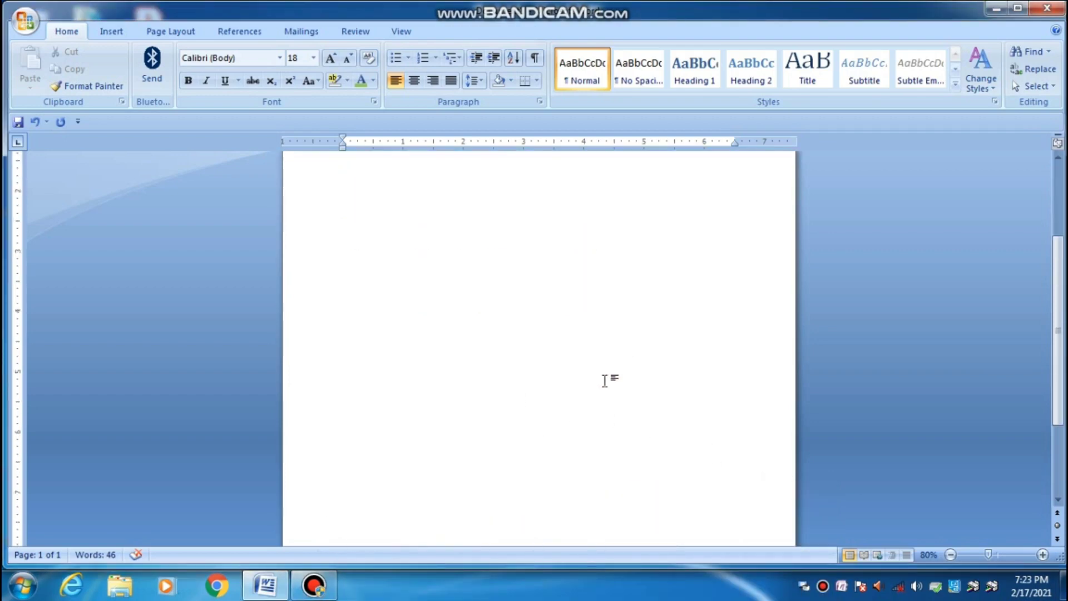
scroll(605, 379, up, 5)
scroll(604, 380, down, 5)
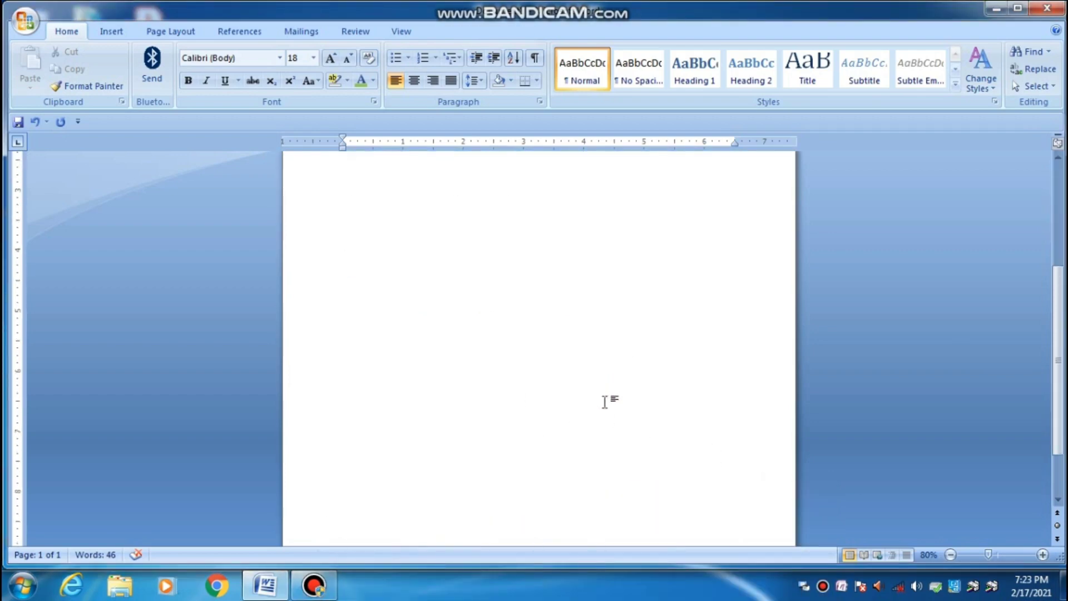
scroll(605, 401, down, 2)
scroll(605, 400, up, 5)
scroll(604, 401, up, 2)
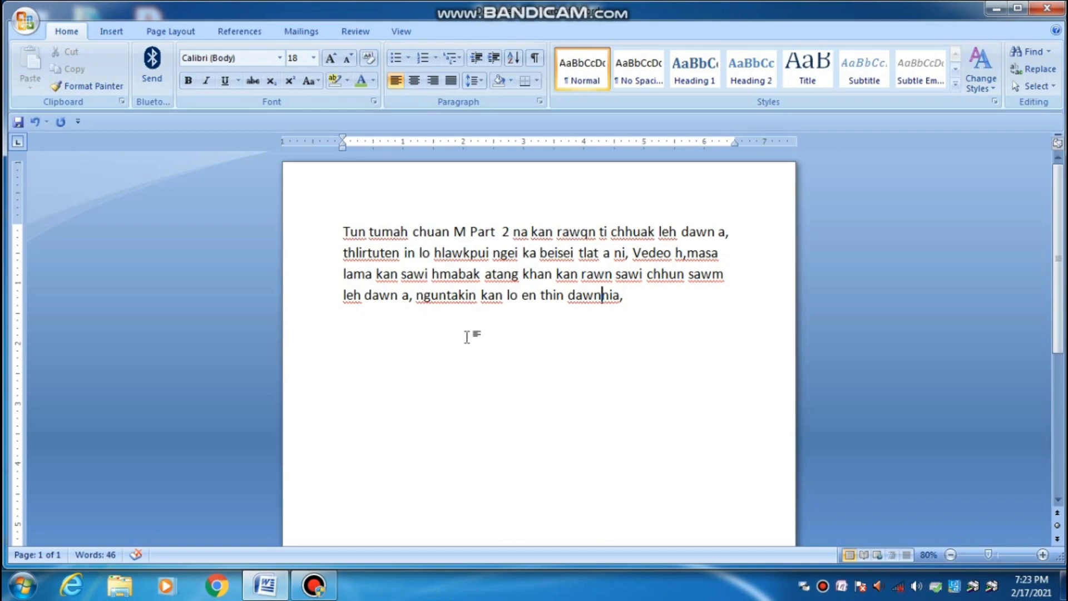
click(467, 384)
scroll(495, 364, down, 3)
scroll(495, 365, up, 3)
scroll(401, 247, down, 2)
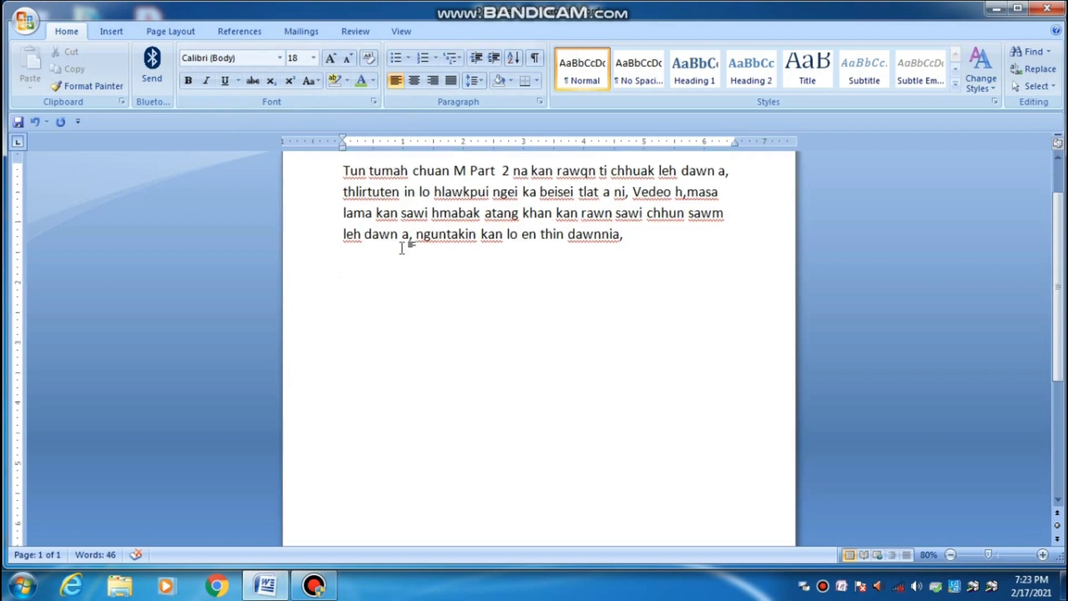
scroll(401, 247, up, 2)
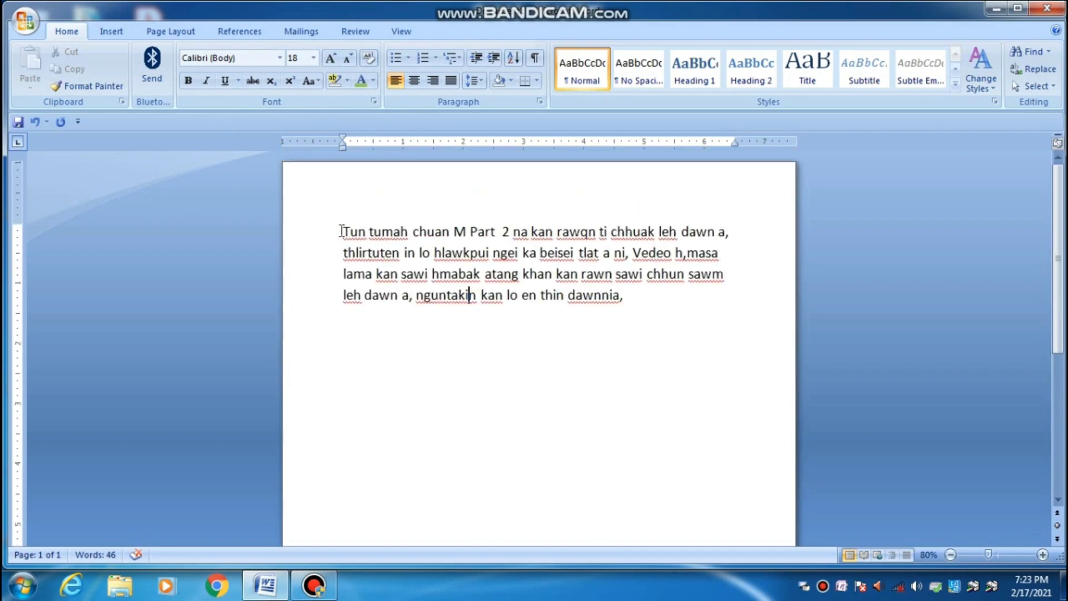
Select the whole paragraph from 'Tun' through 'dawnnia,', then deselect it
drag(340, 230, 675, 348)
click(589, 257)
drag(342, 230, 676, 303)
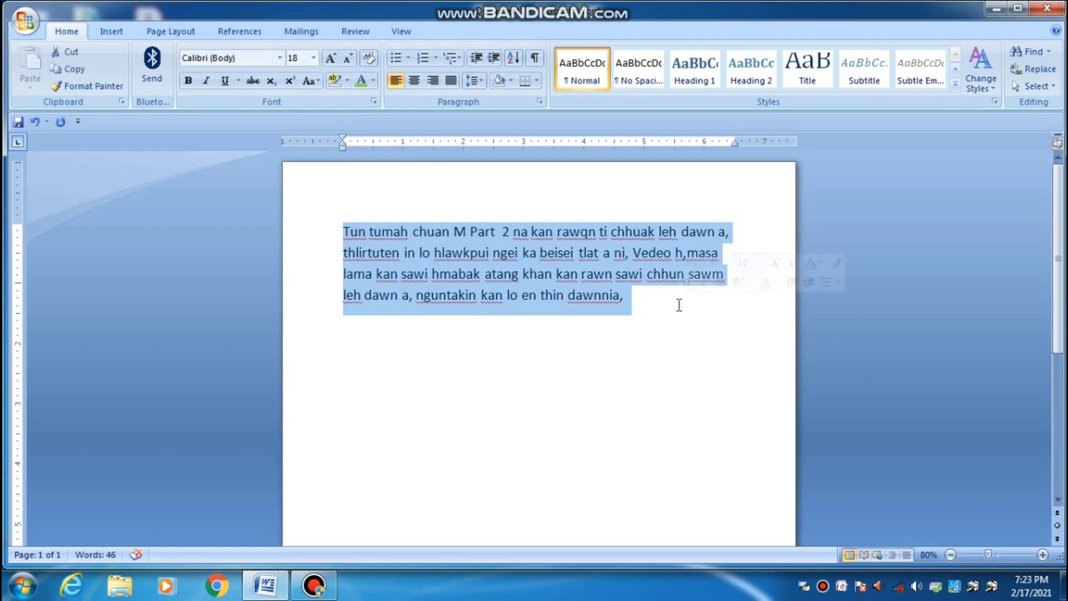
click(677, 303)
mouse_move(341, 226)
mouse_down()
mouse_move(500, 298)
mouse_move(708, 310)
mouse_up()
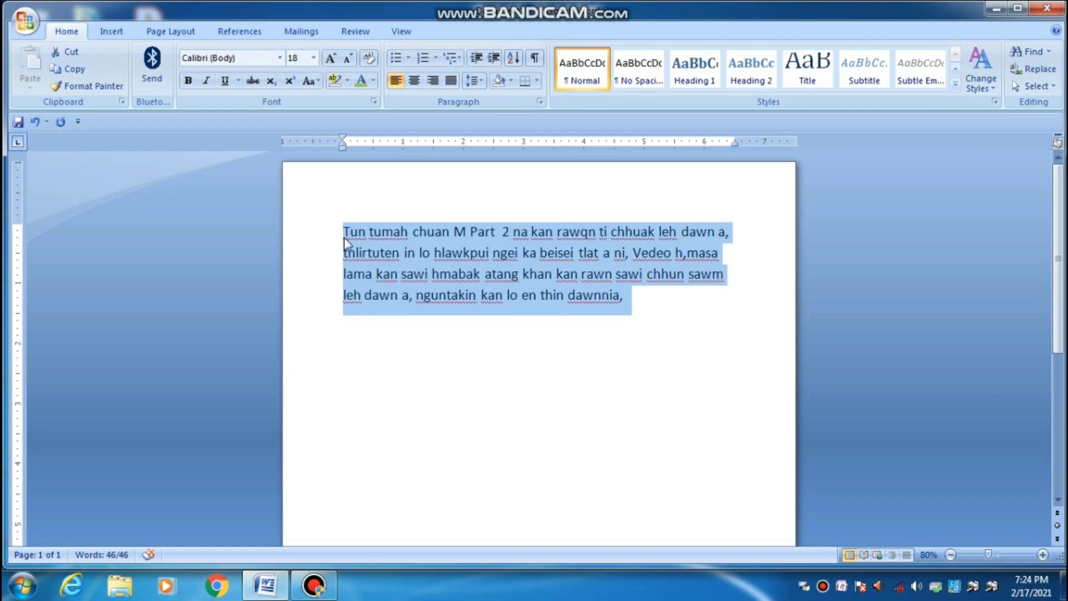
click(362, 298)
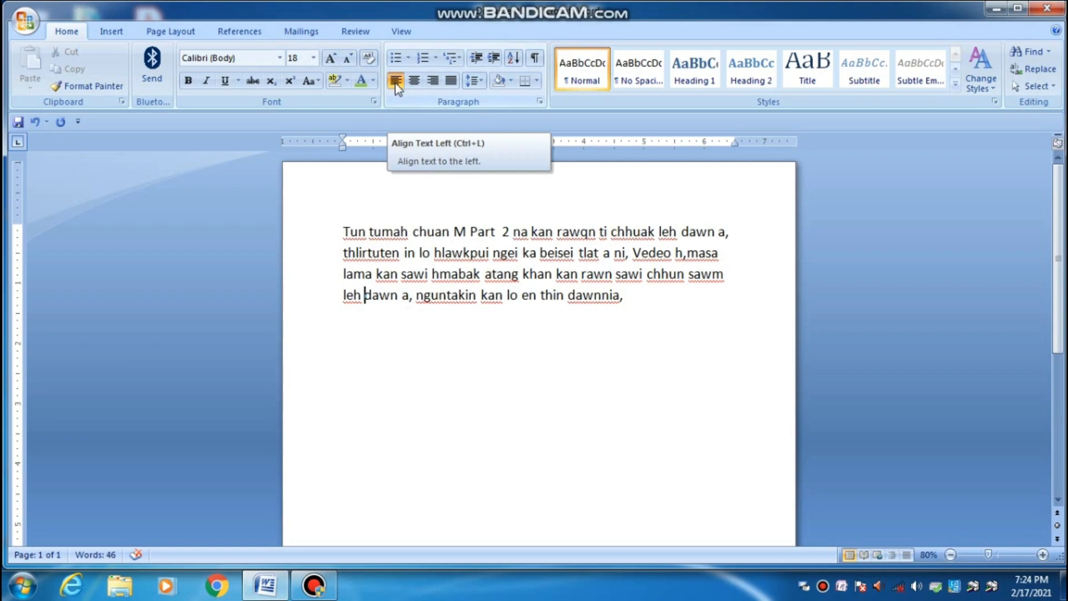
Justify the paragraph's text using the Justify alignment
key(ctrl+j)
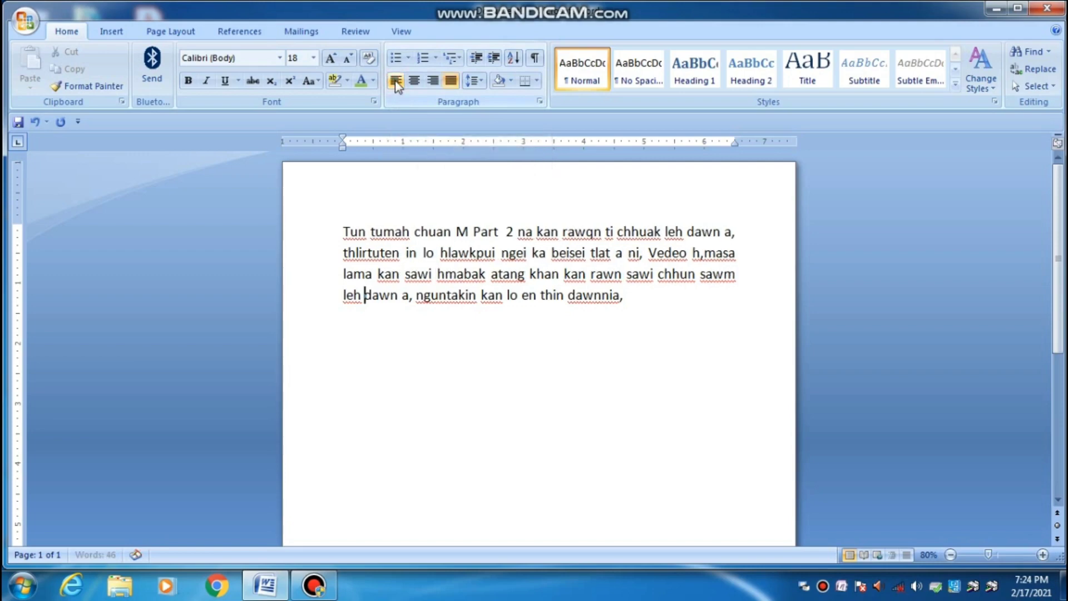
click(396, 82)
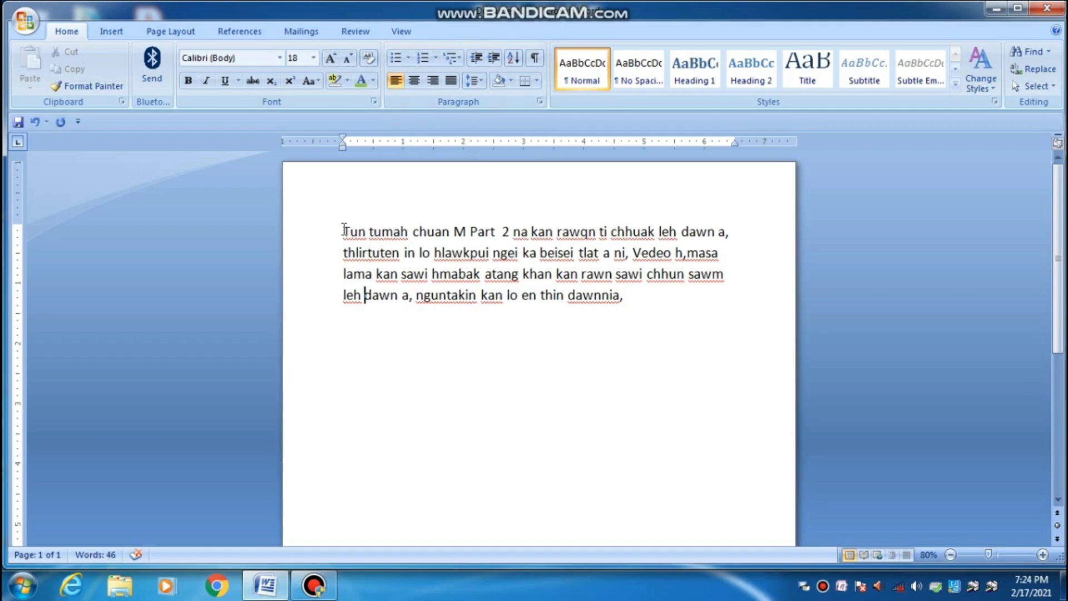
mouse_move(344, 229)
mouse_down()
mouse_move(380, 257)
mouse_move(625, 302)
mouse_up()
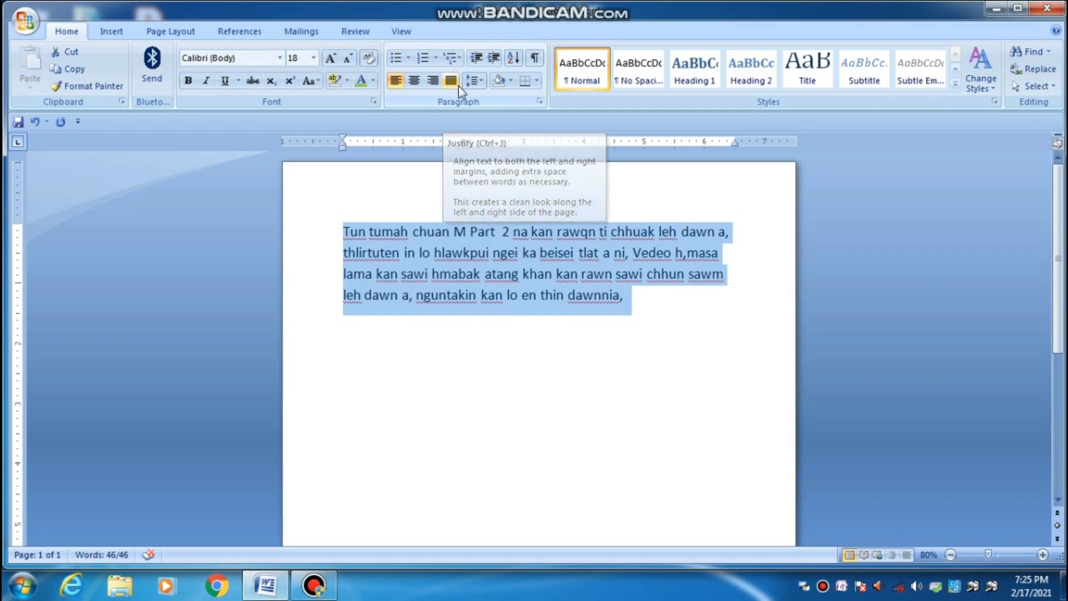
click(455, 89)
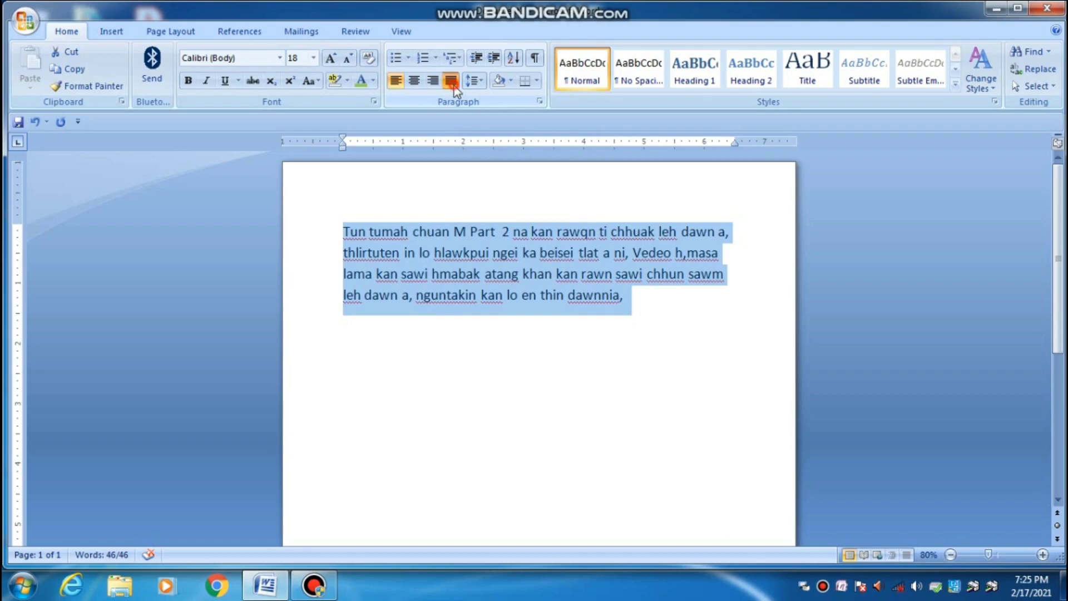
click(747, 253)
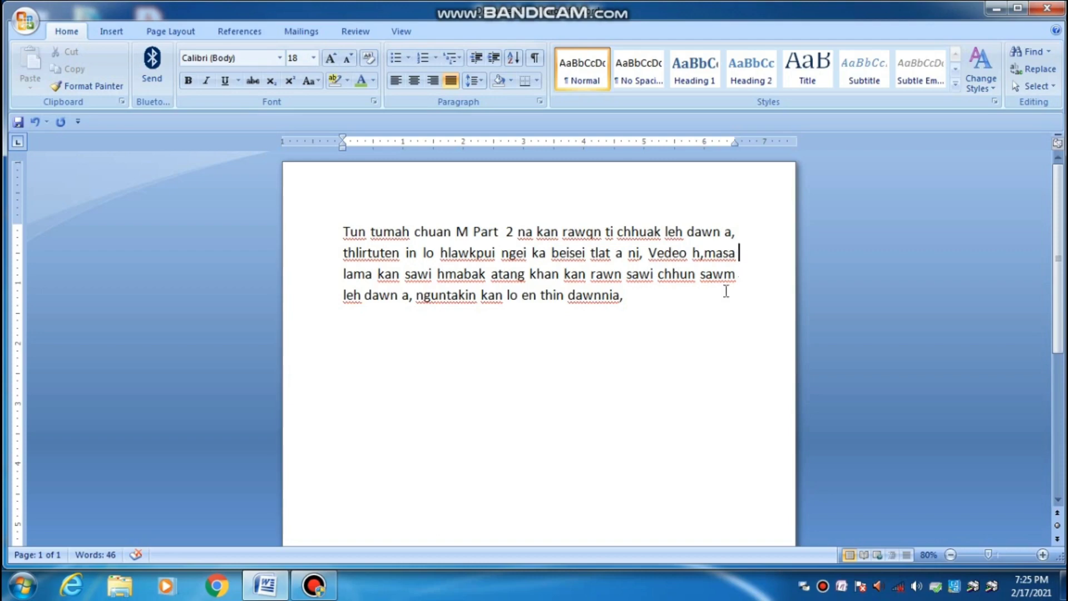
Break the paragraph just before 'thin' so 'thin dawnnia,' becomes a second paragraph
click(626, 295)
click(342, 232)
click(540, 295)
key(Return)
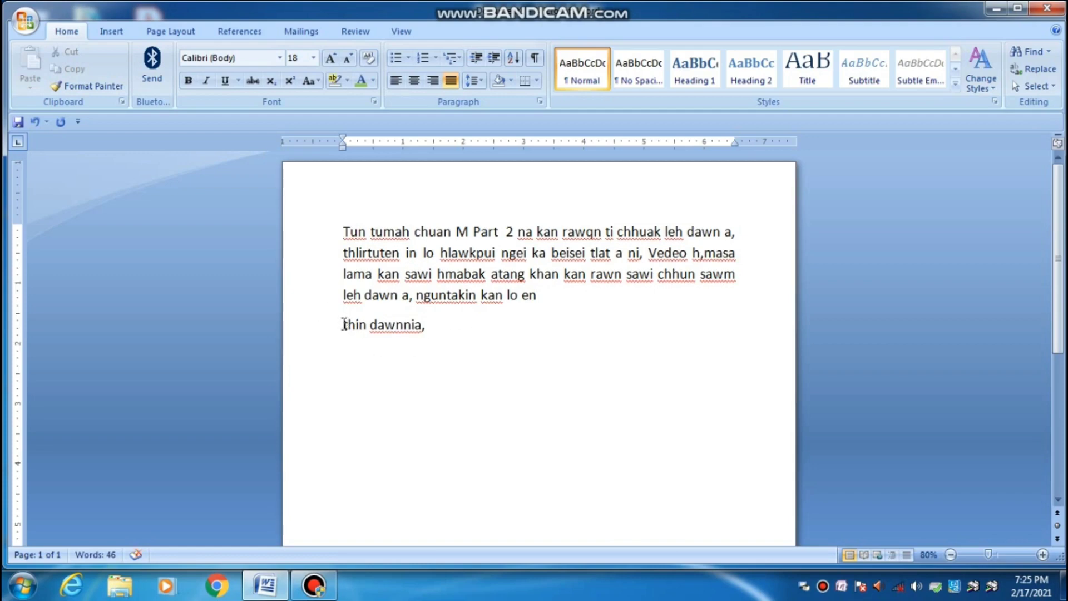
Try left, right and center alignment on 'thin dawnnia,', settle on Justify, and open Line Spacing
drag(340, 323, 448, 330)
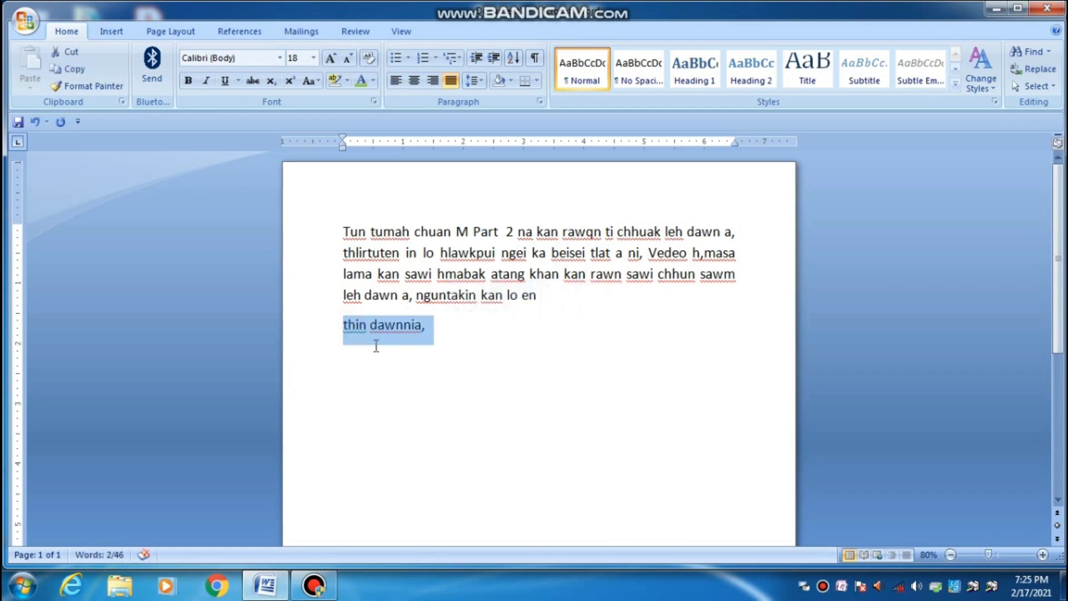
click(396, 82)
click(451, 80)
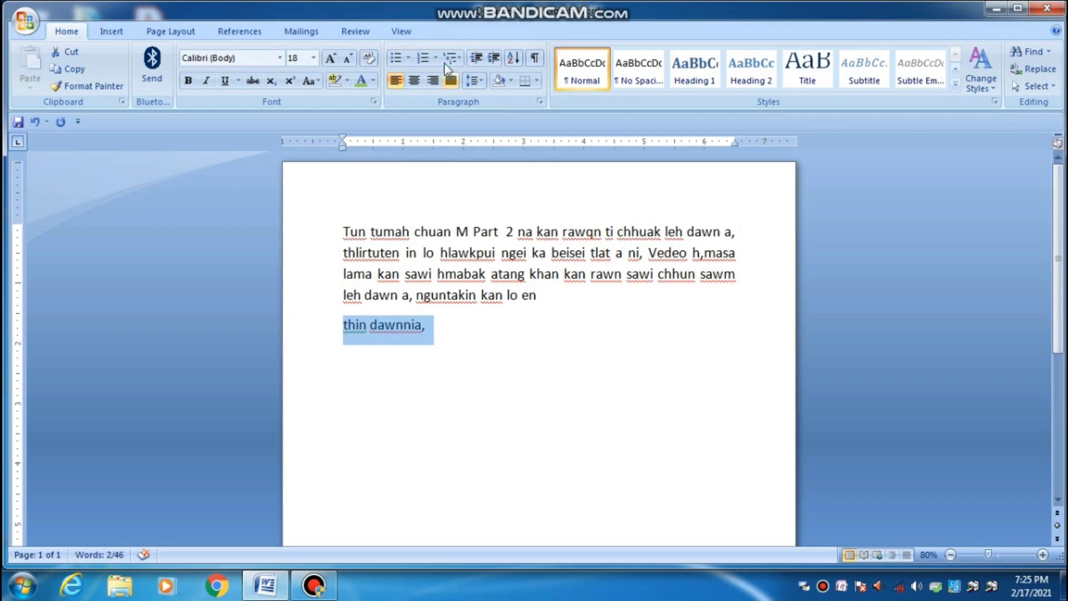
click(392, 79)
click(435, 82)
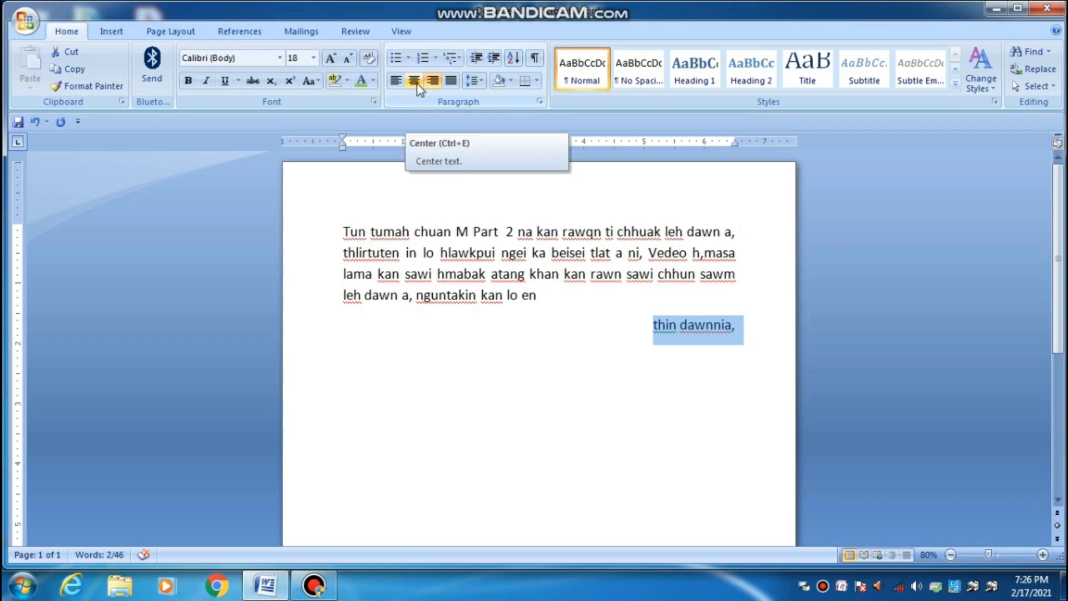
click(414, 81)
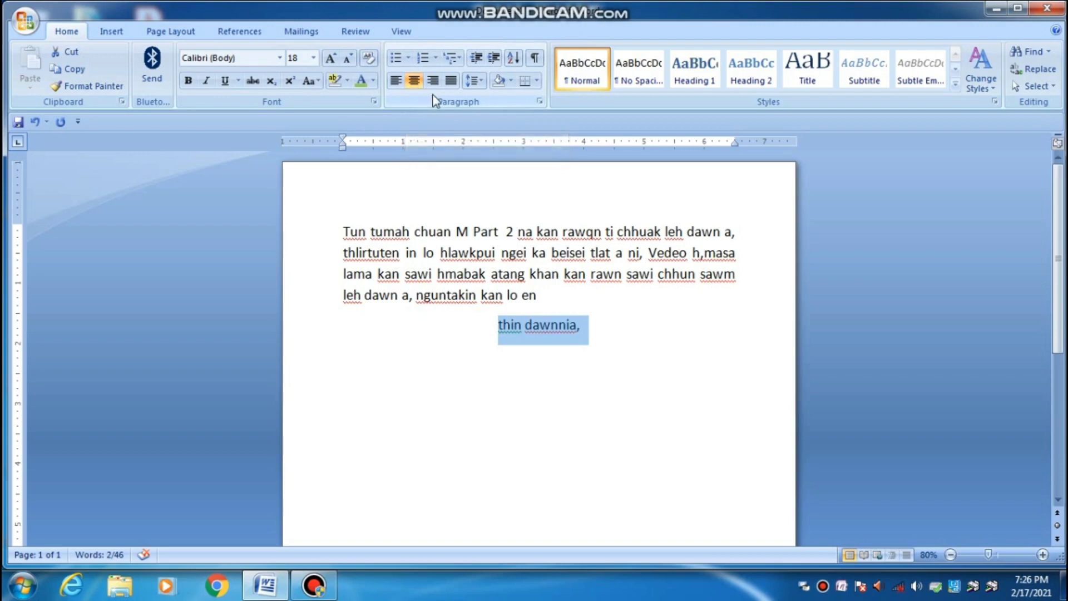
click(452, 81)
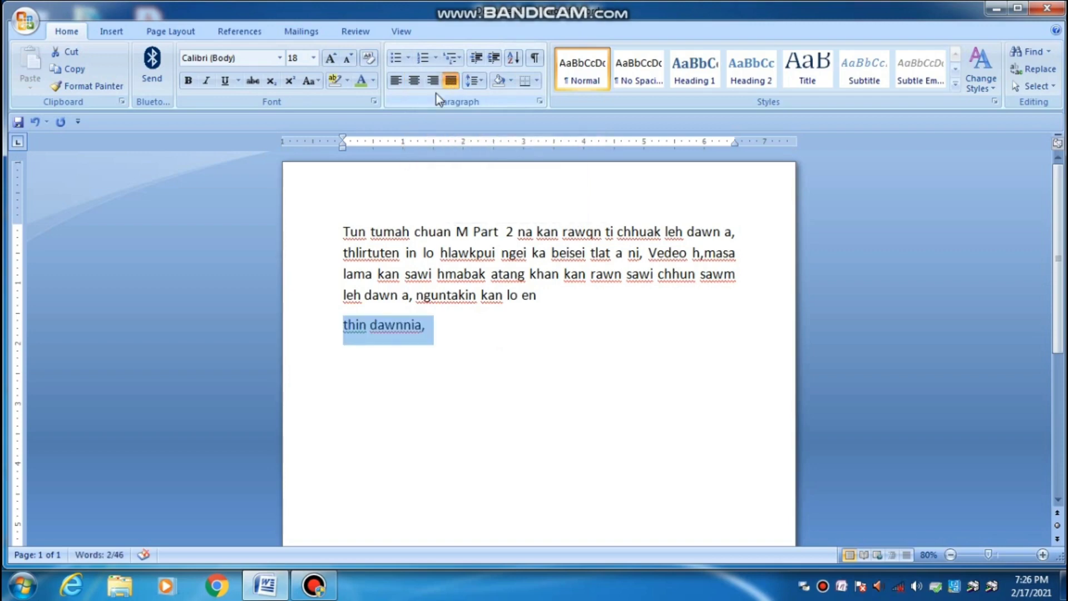
click(343, 231)
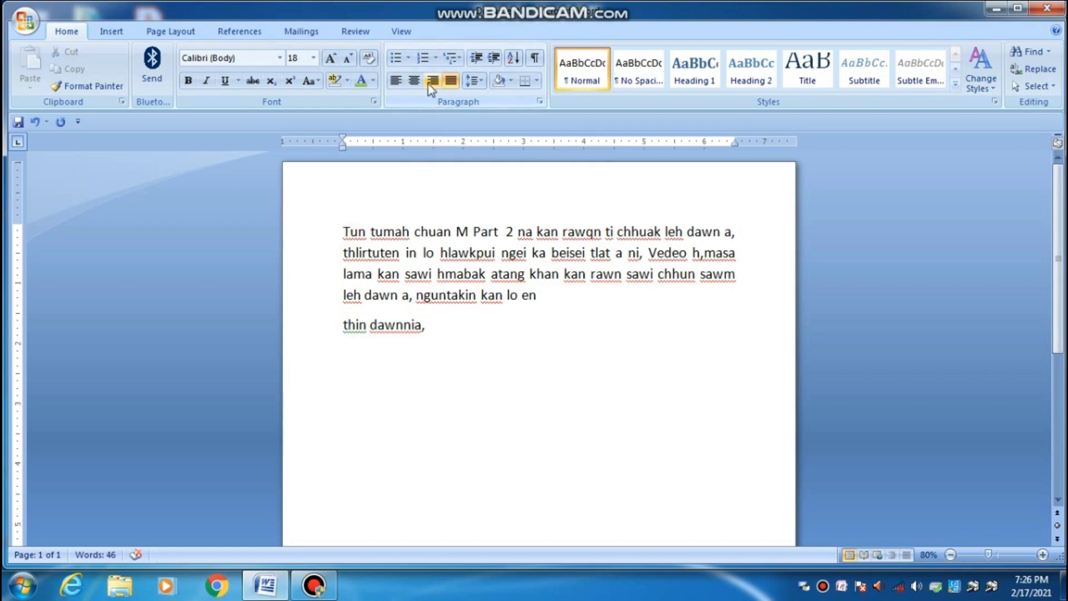
click(482, 85)
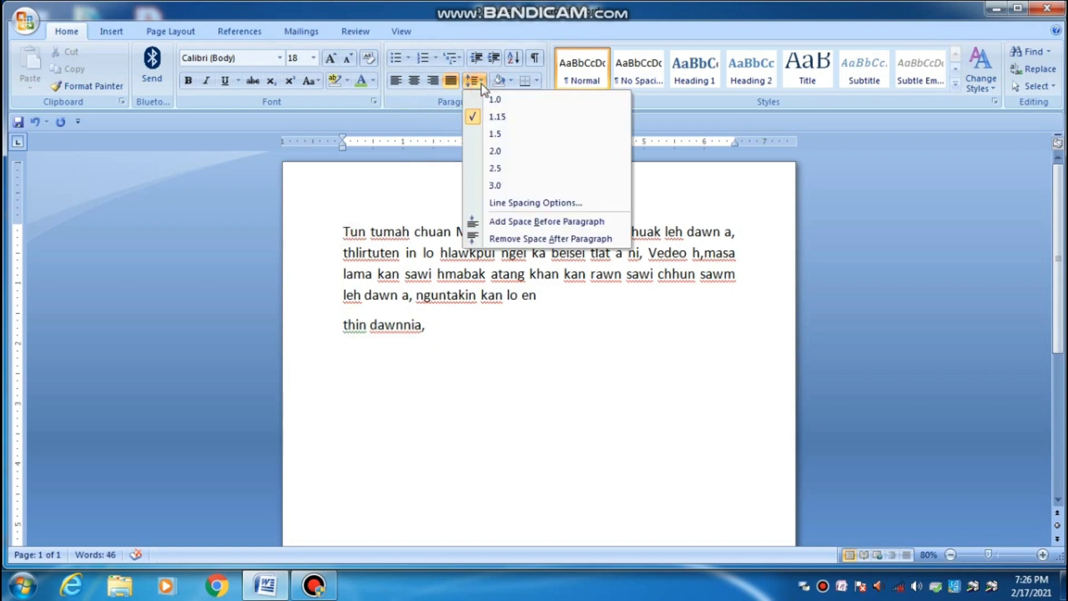
Close the Line Spacing choices without changes and select all the document text
click(481, 85)
click(486, 360)
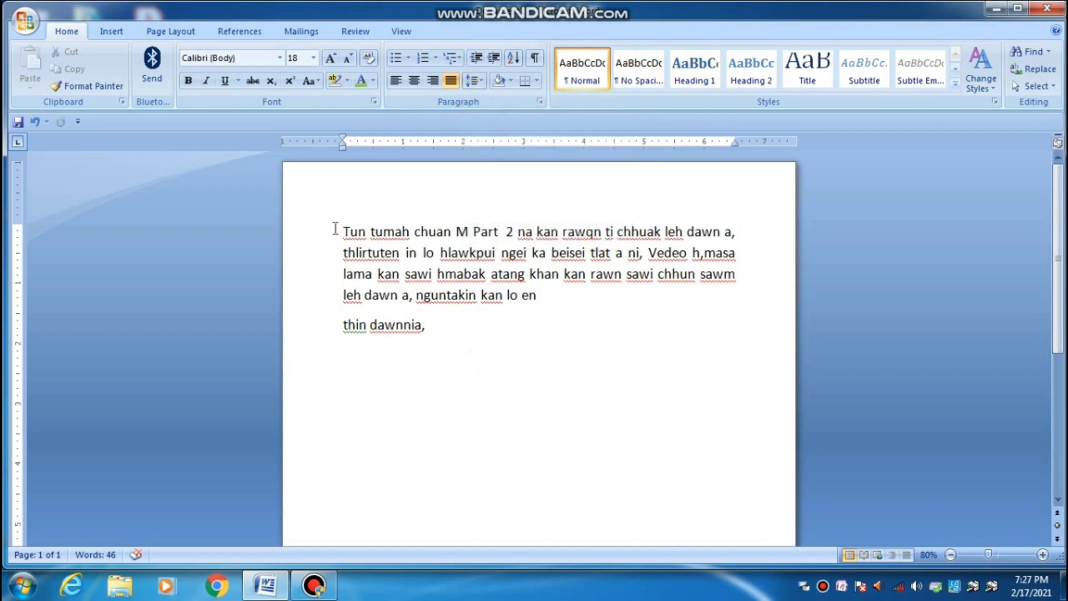
drag(334, 230, 520, 325)
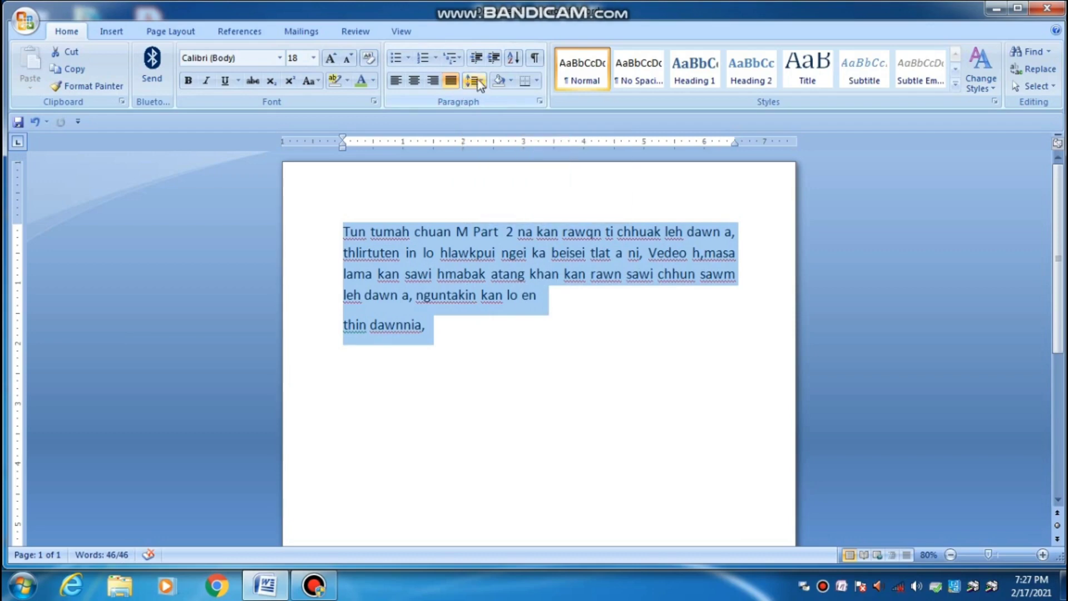
Set Line spacing to Double for both paragraphs in the Paragraph dialog
right_click(472, 254)
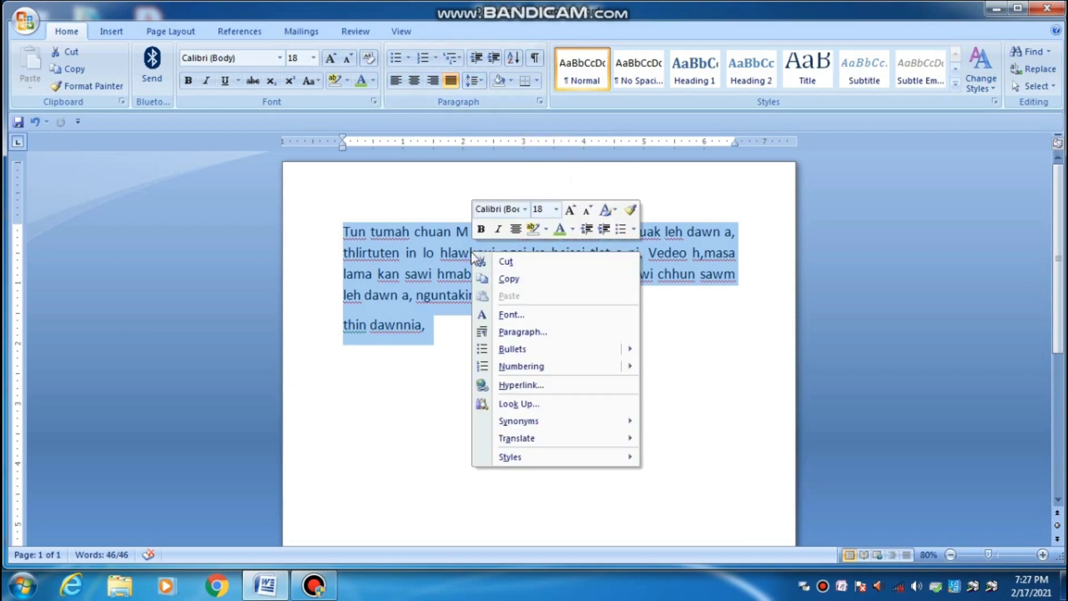
click(517, 333)
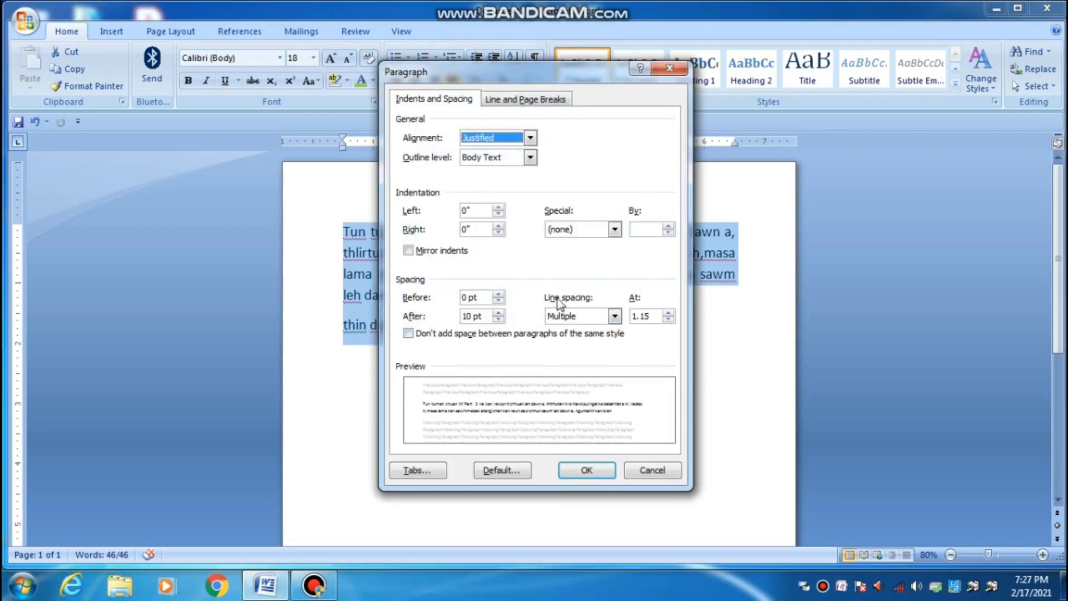
click(669, 68)
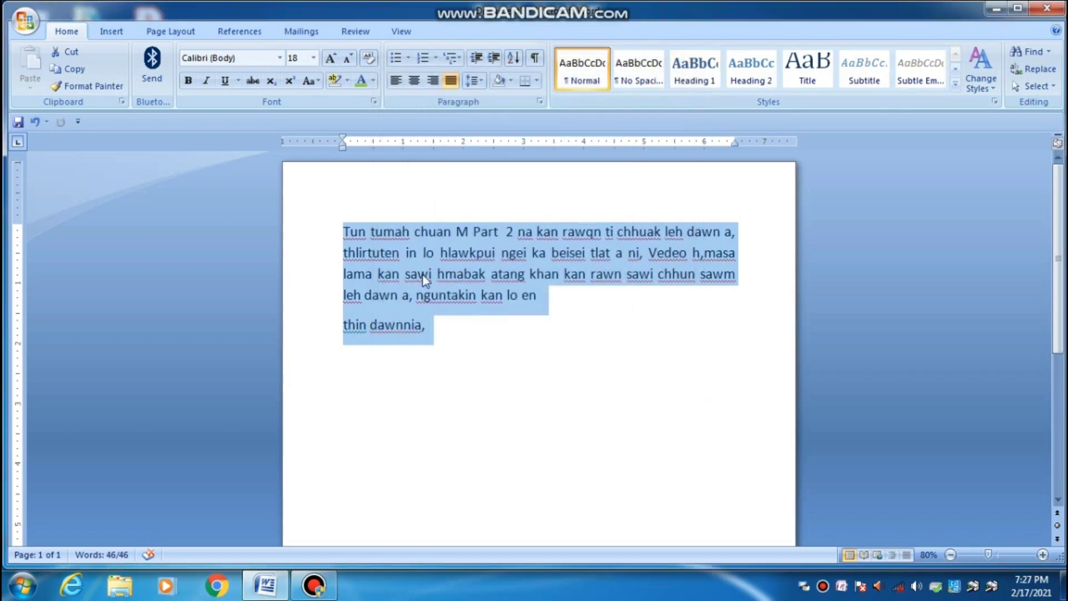
right_click(427, 257)
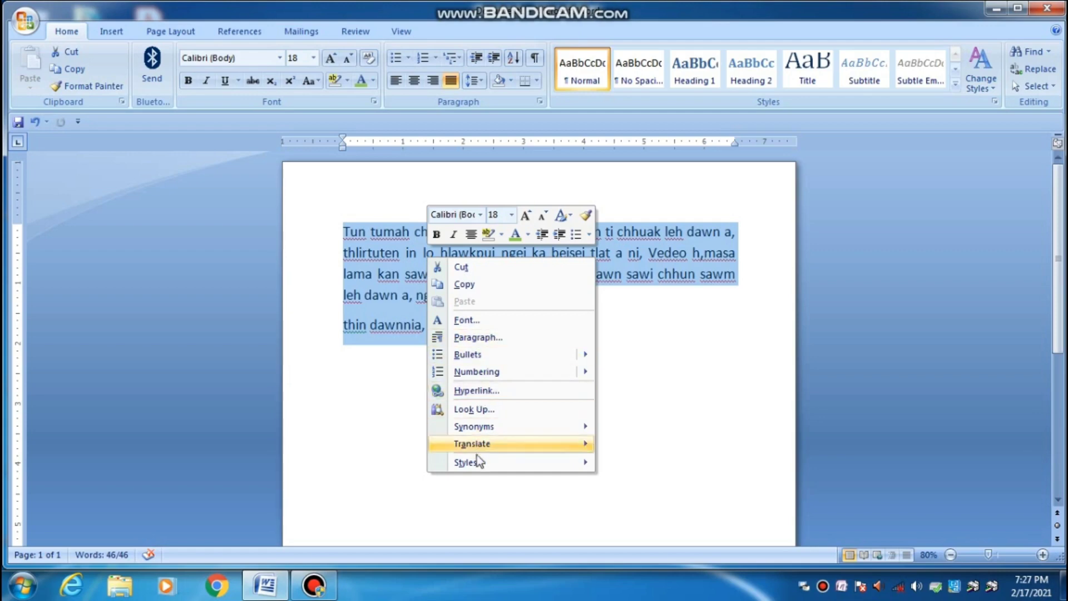
click(491, 337)
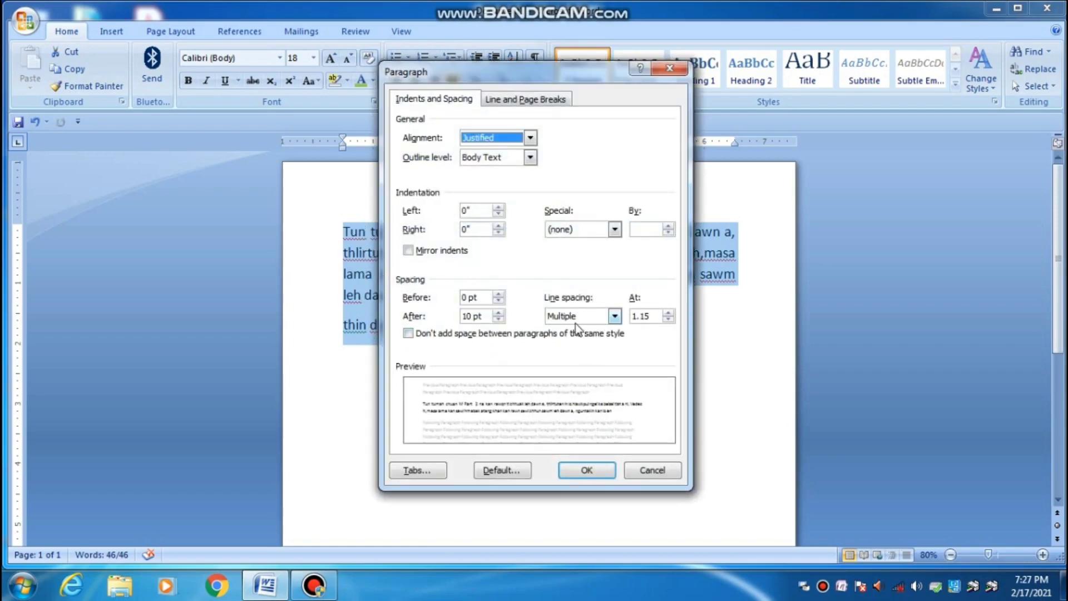
click(613, 316)
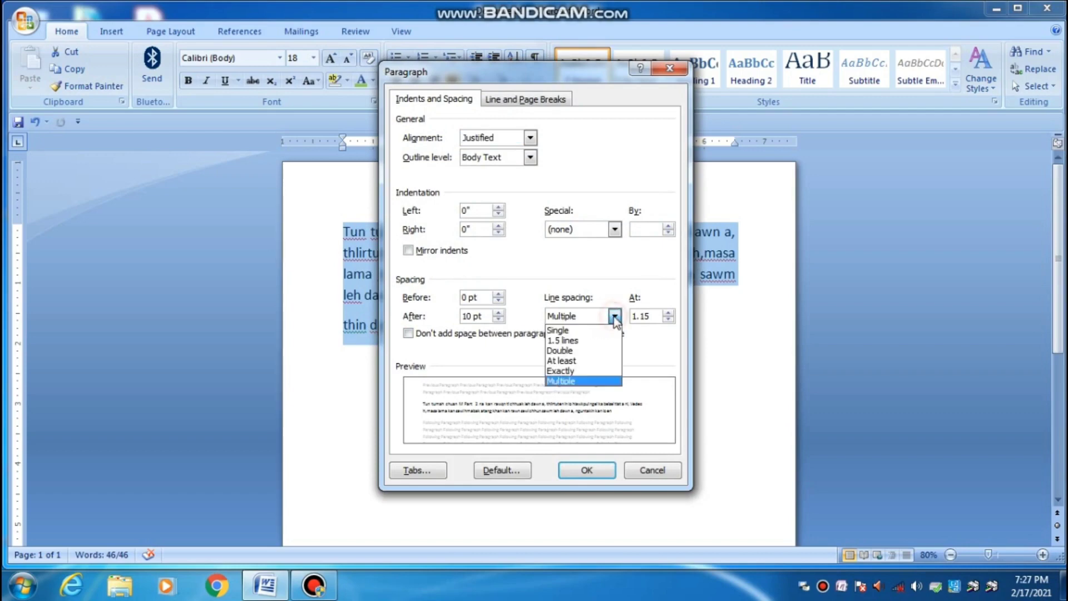
click(583, 351)
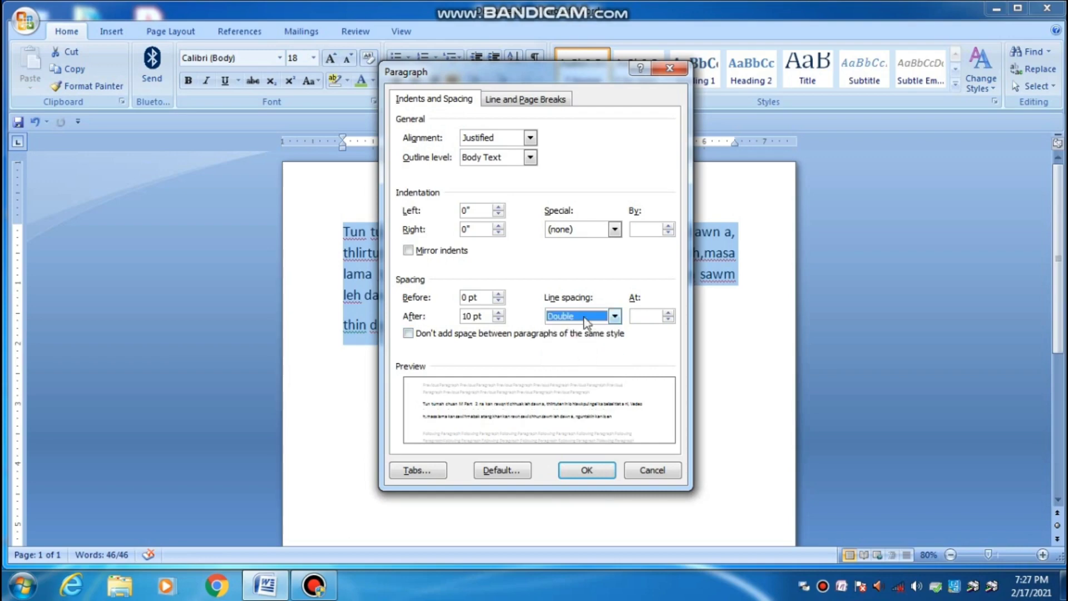
click(595, 464)
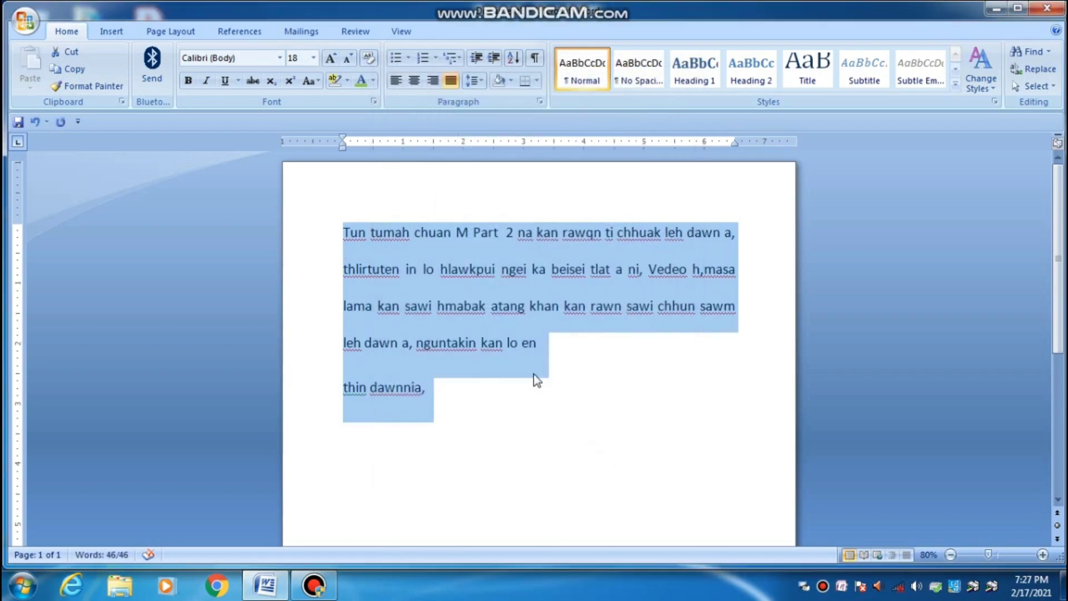
click(343, 228)
Apply 1.5 lines spacing to all the text in the Paragraph dialog
drag(342, 228, 612, 386)
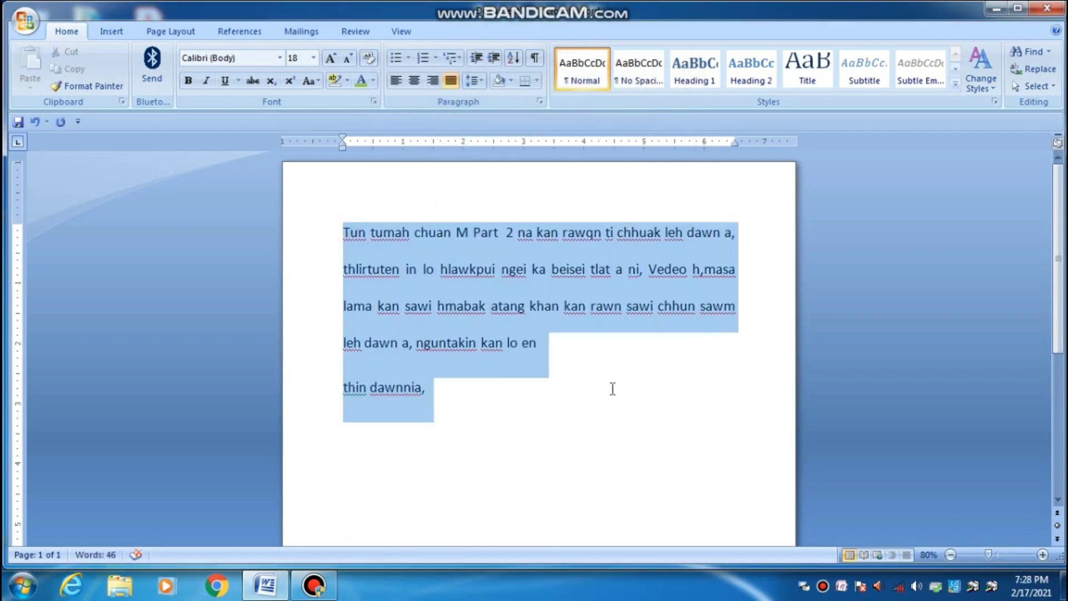
right_click(466, 281)
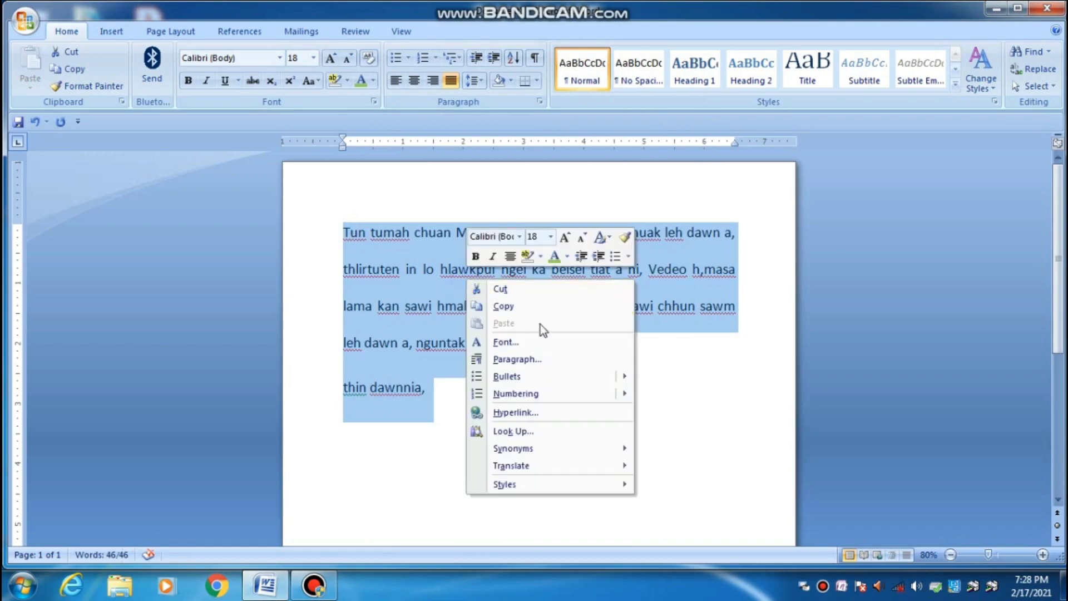
click(541, 359)
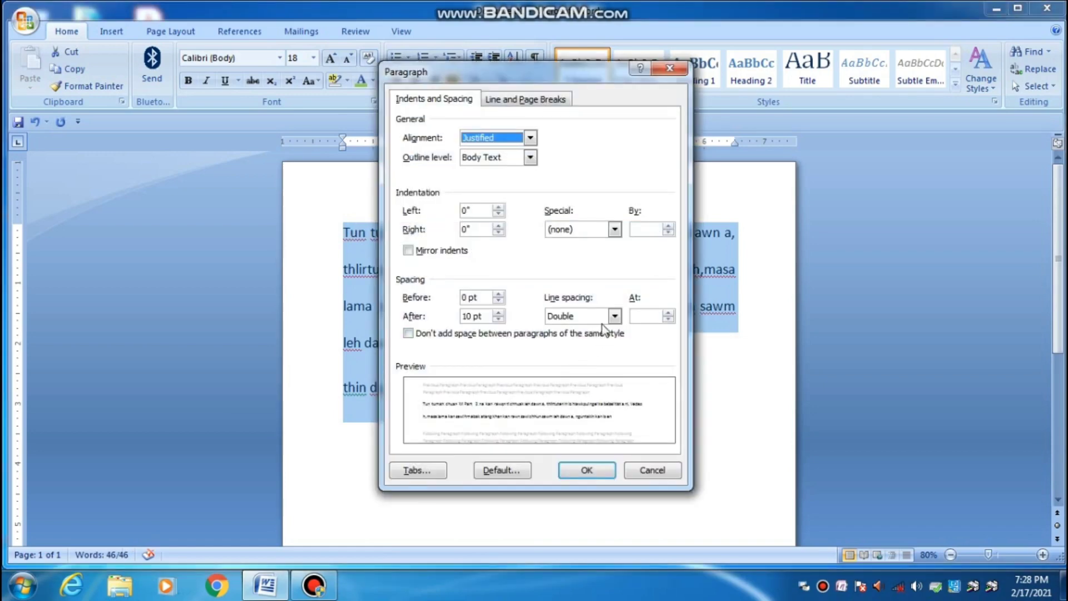
click(614, 316)
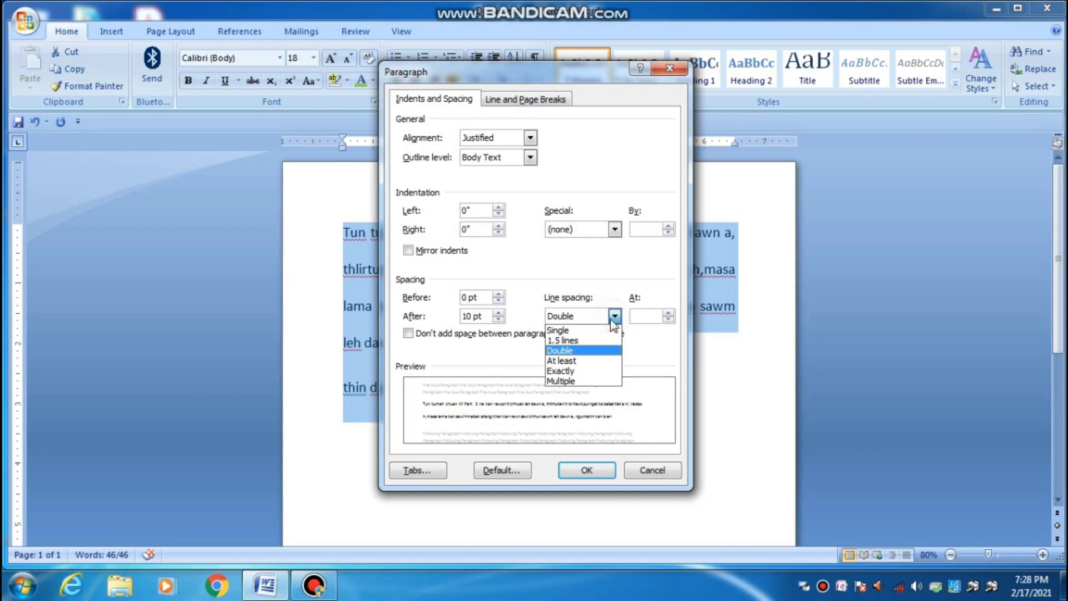
click(579, 340)
click(587, 470)
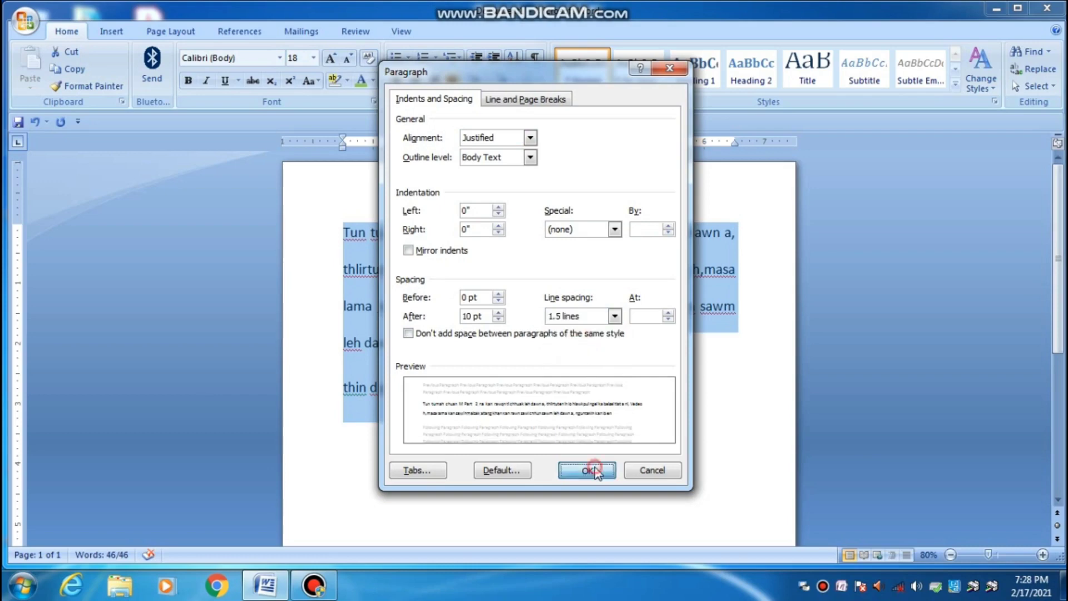
Change the line spacing to Exactly 12 pt
right_click(447, 250)
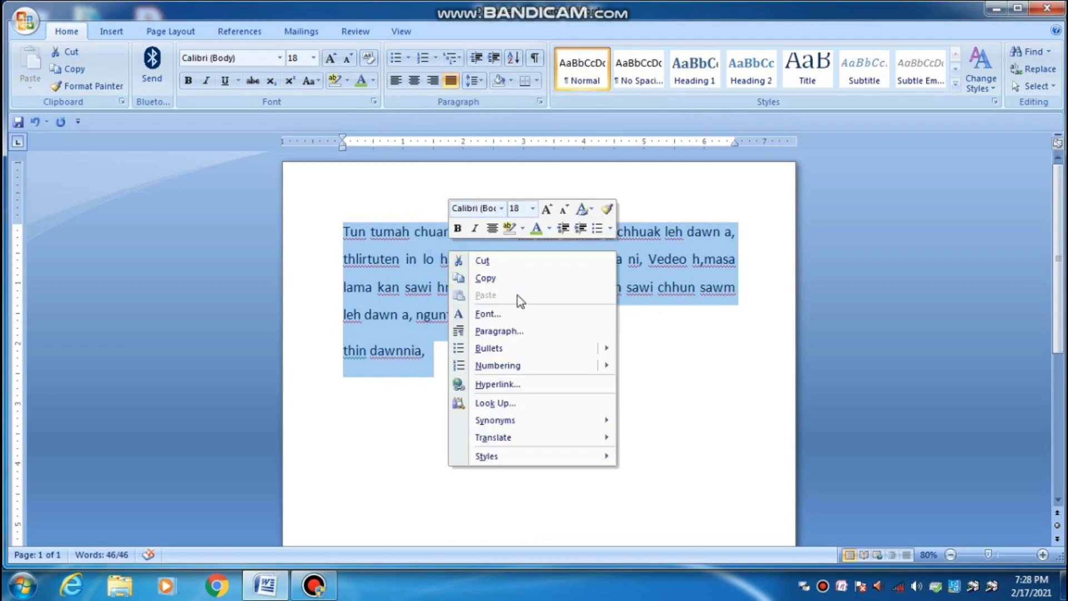
click(527, 337)
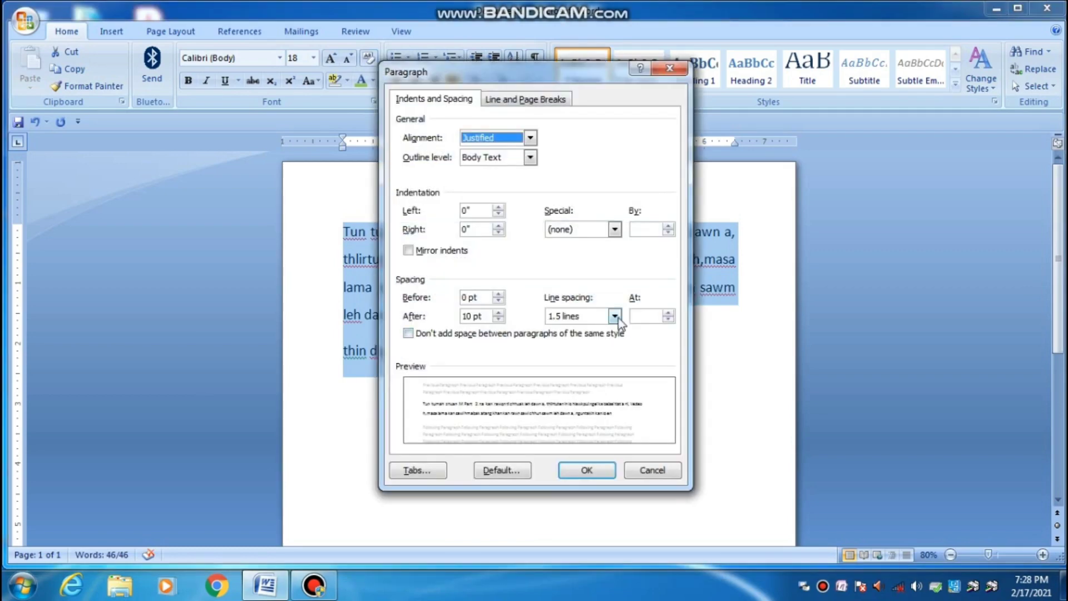
click(614, 316)
click(578, 371)
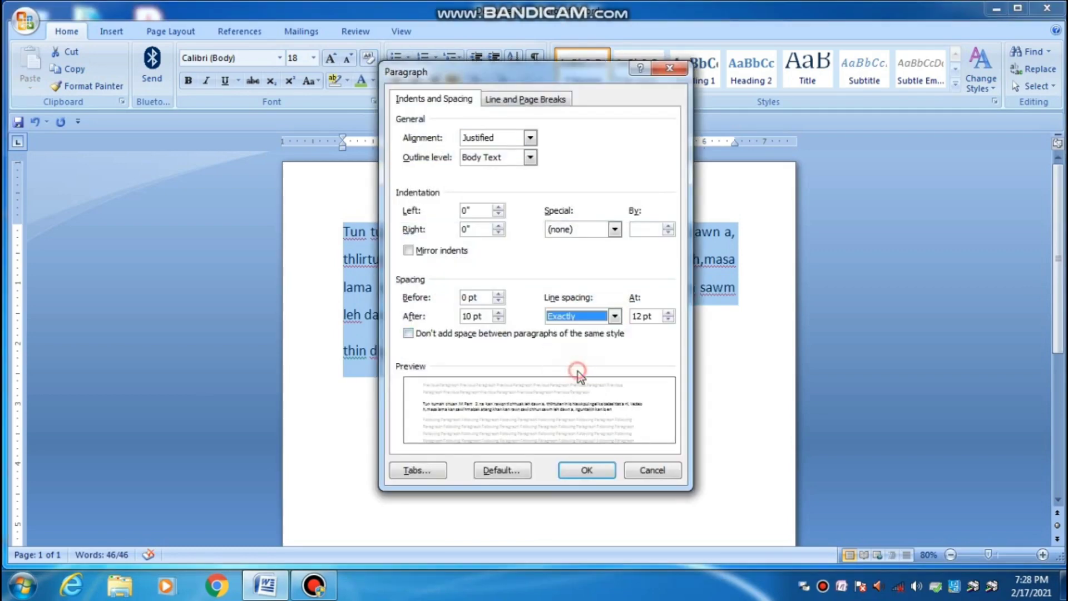
click(590, 470)
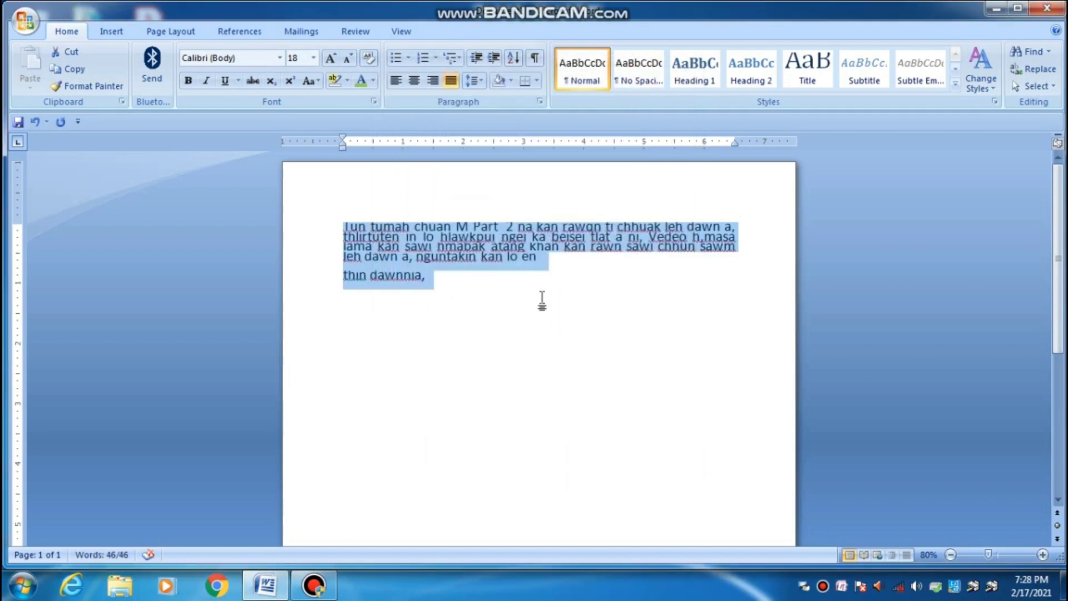
Set the line spacing to Single for both paragraphs
right_click(515, 258)
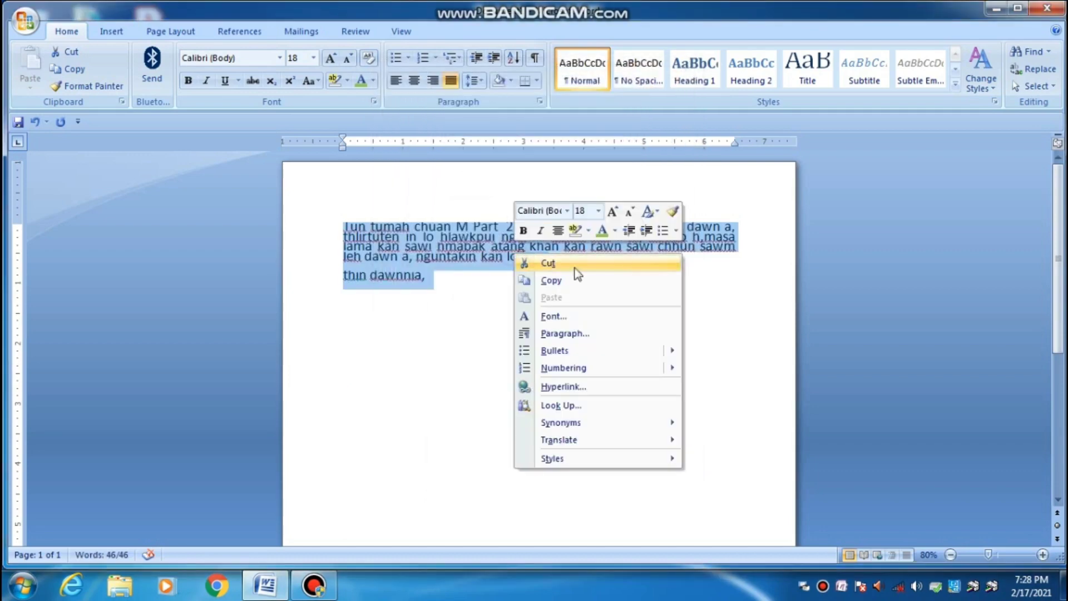
click(589, 333)
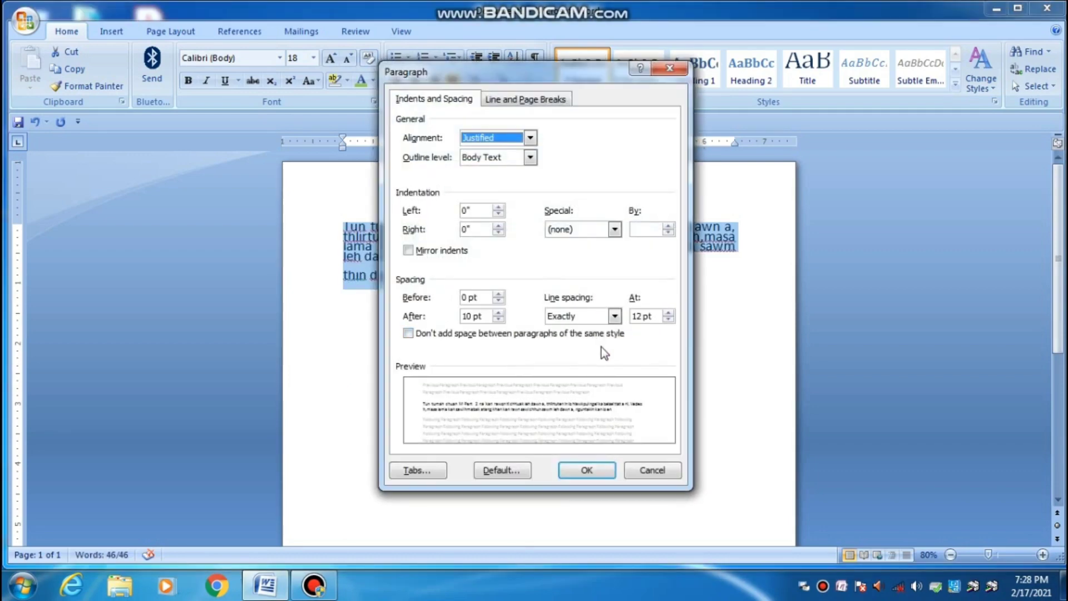
click(614, 316)
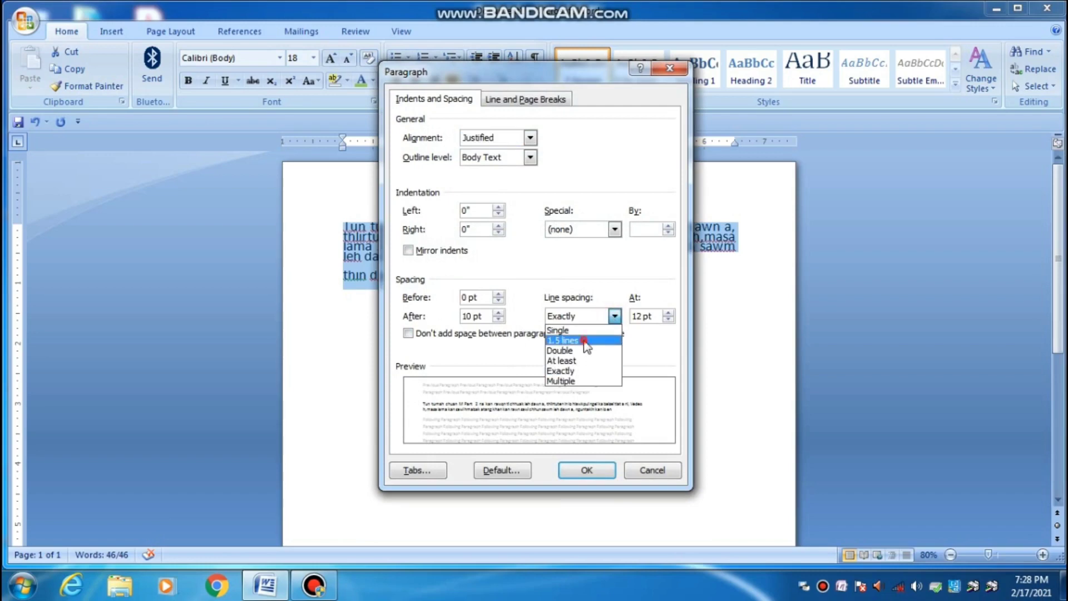
click(581, 340)
click(614, 315)
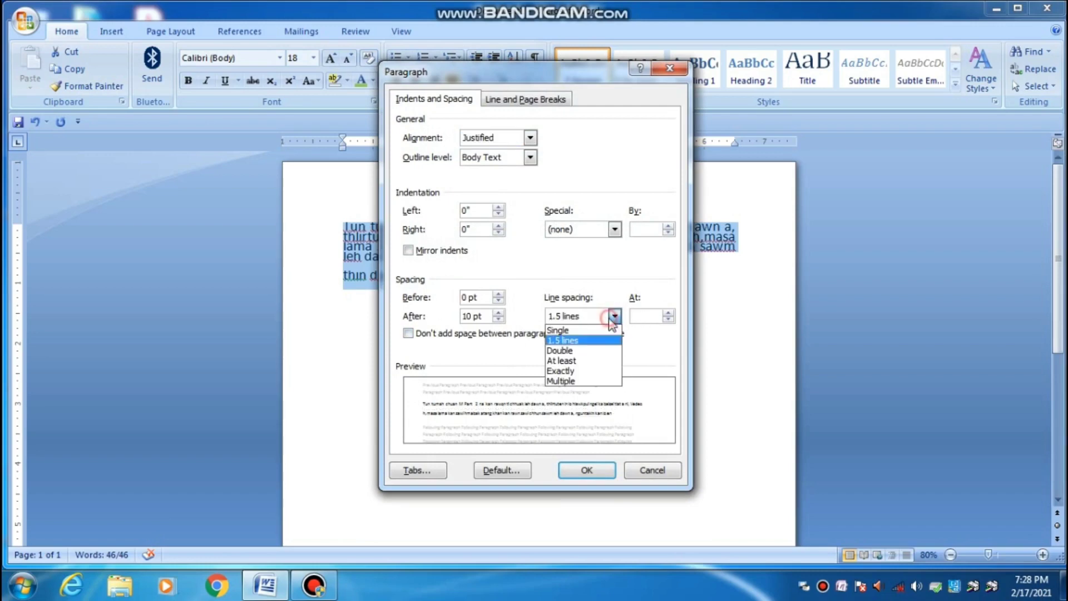
click(589, 332)
click(586, 470)
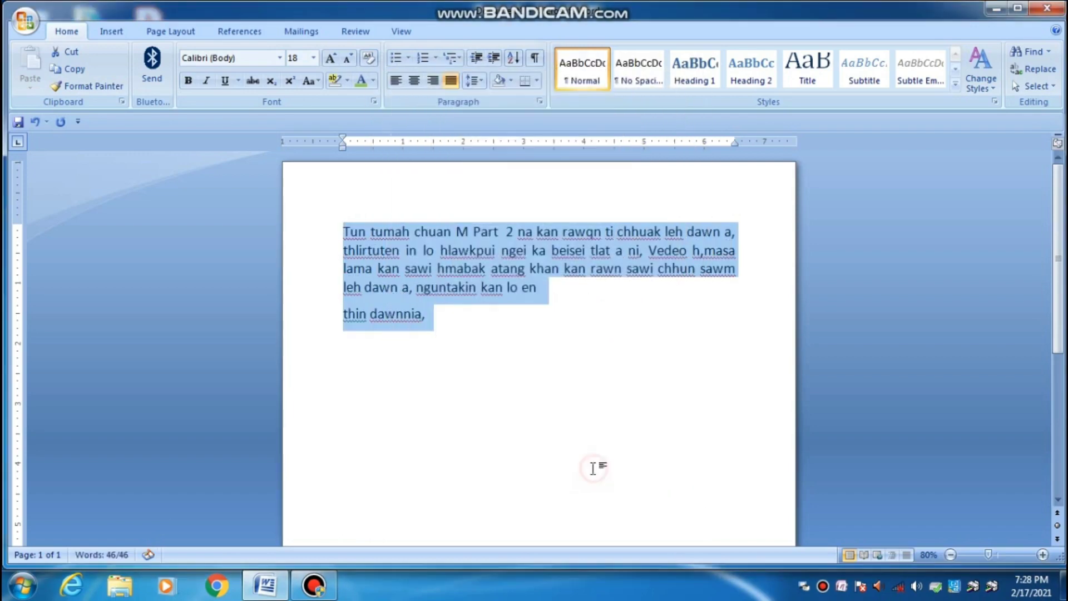
click(482, 81)
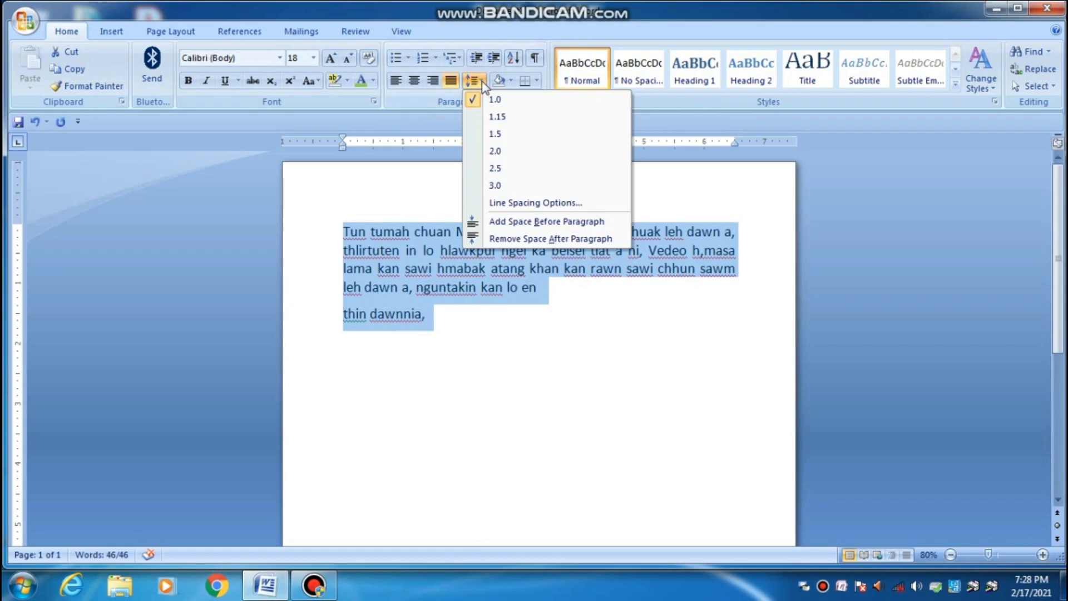
click(498, 118)
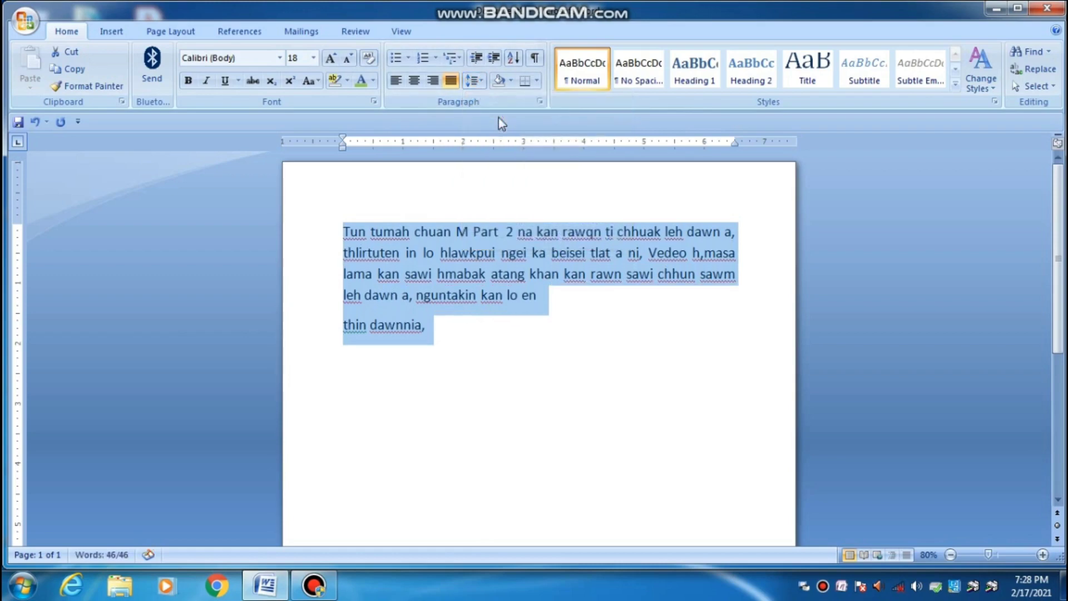
click(477, 81)
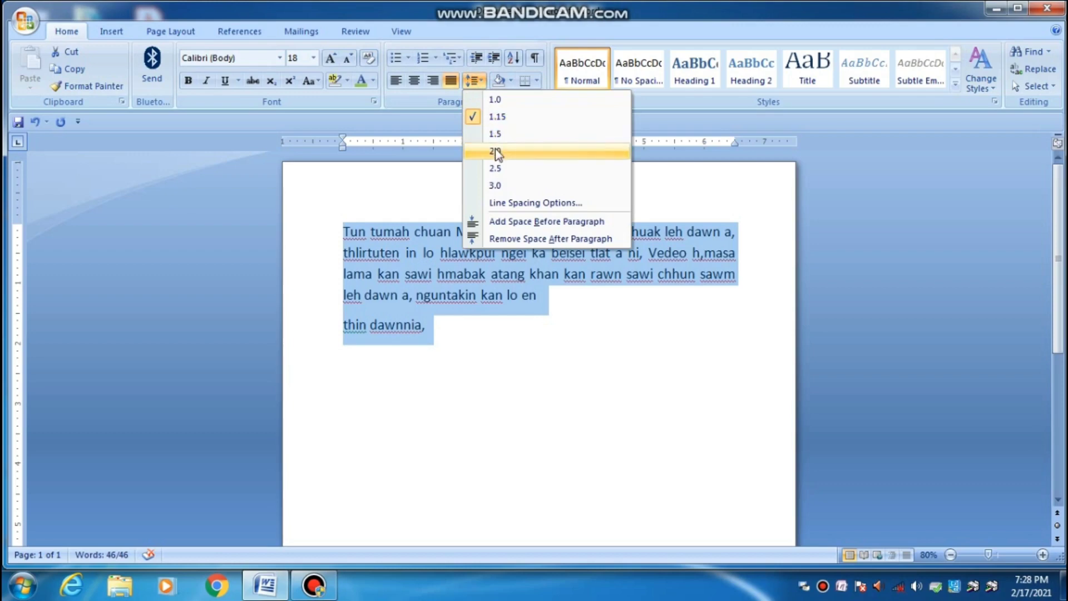
click(494, 151)
click(476, 80)
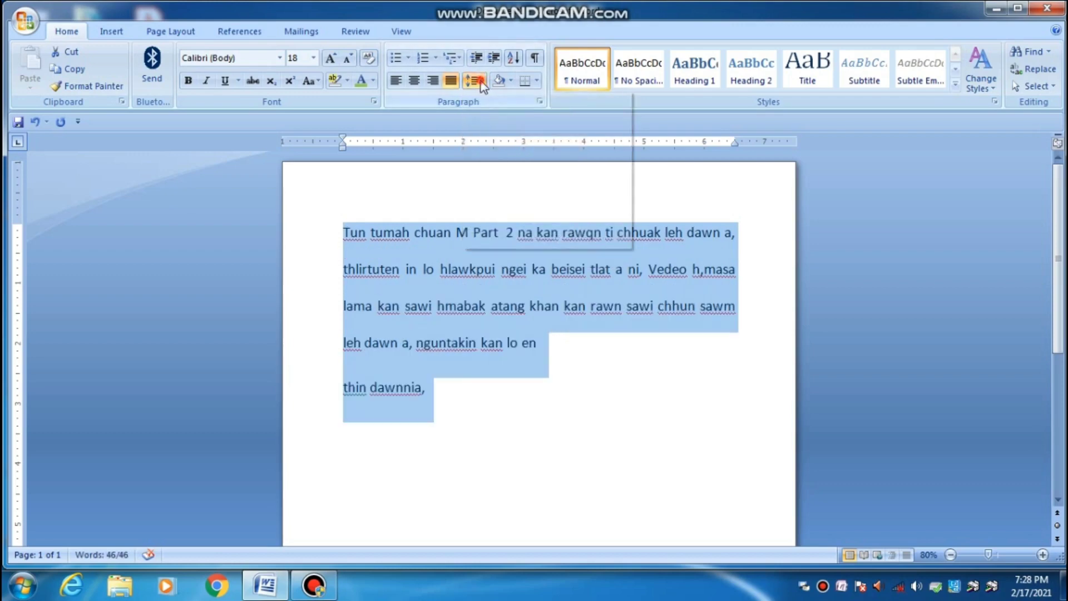
click(486, 102)
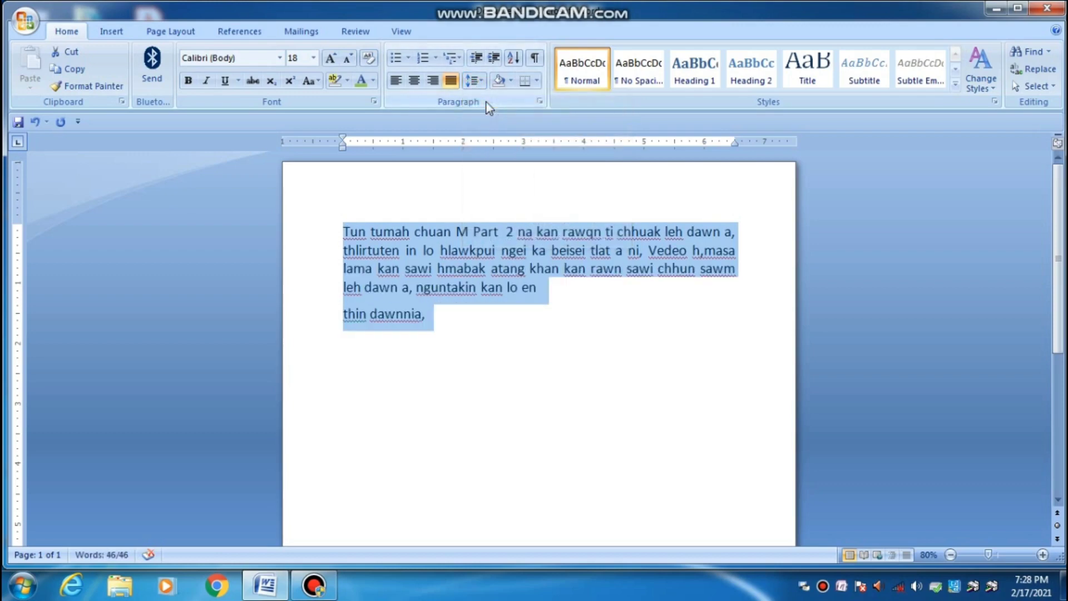
click(508, 82)
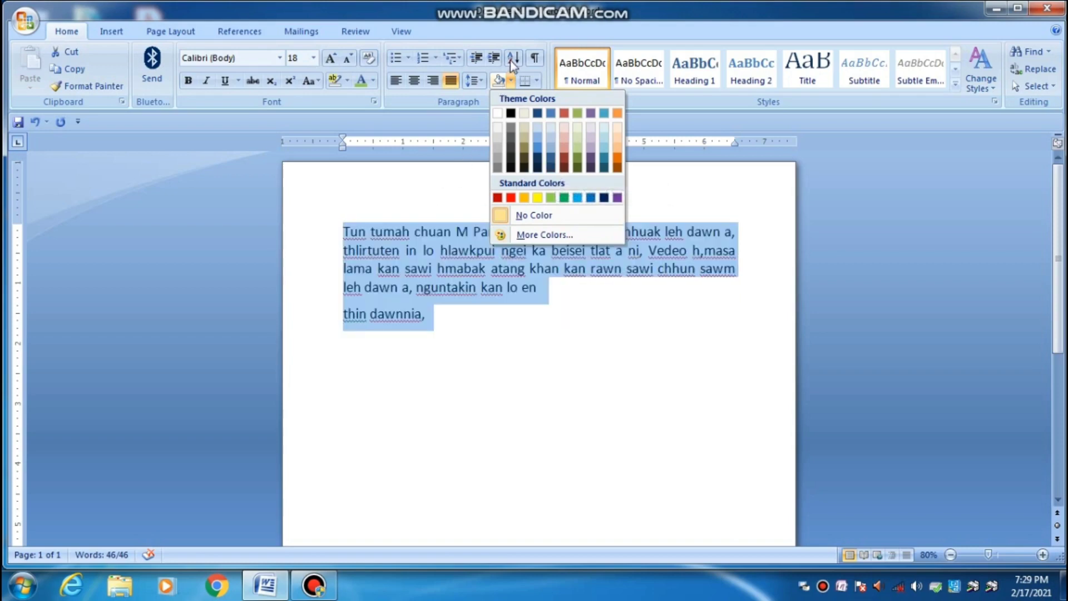
click(508, 80)
click(537, 81)
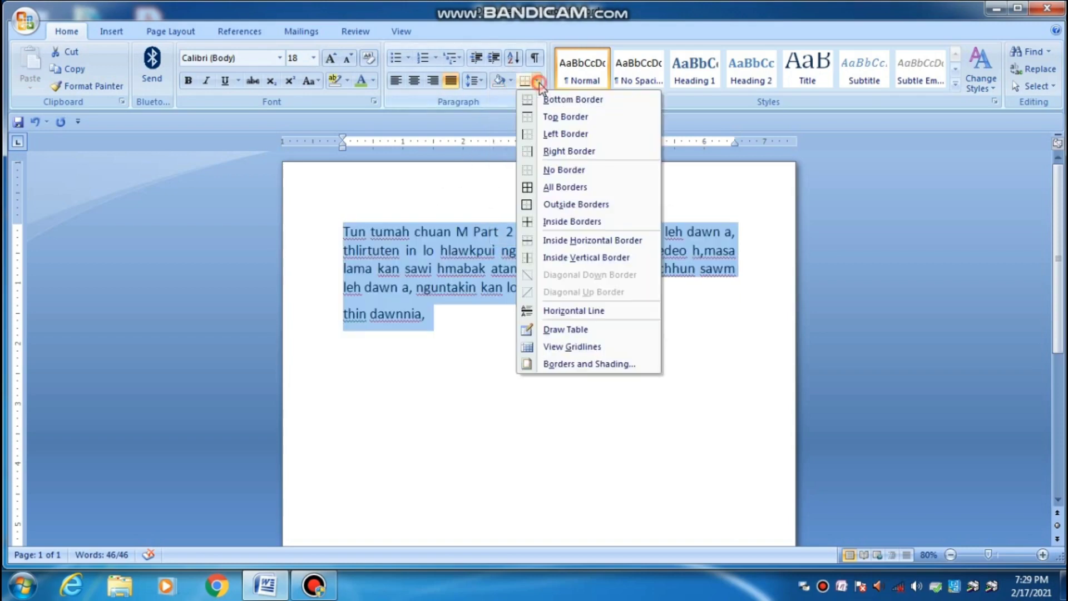
click(538, 81)
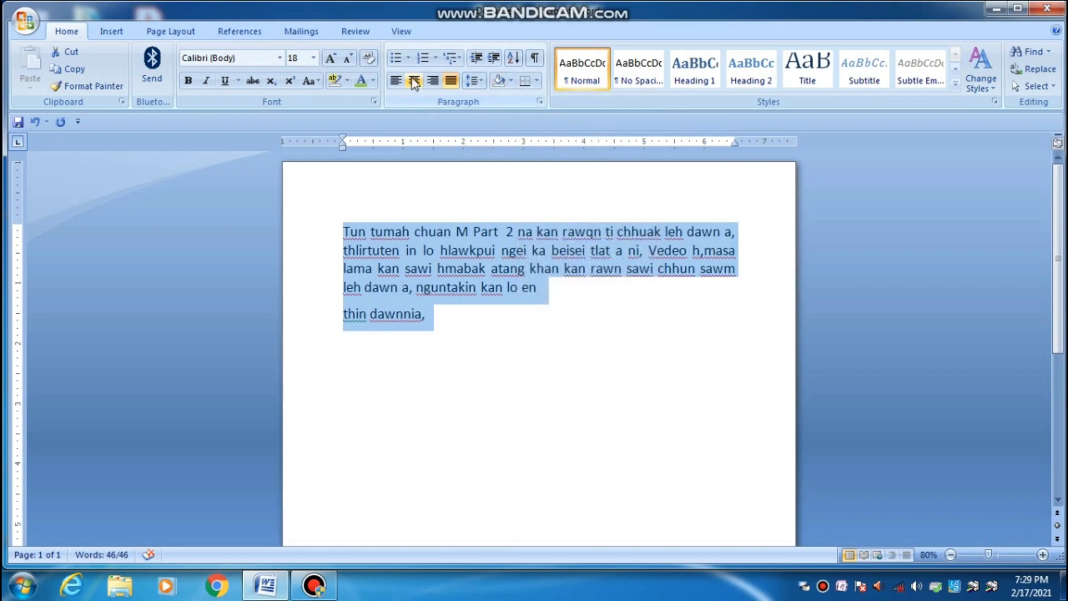
click(361, 236)
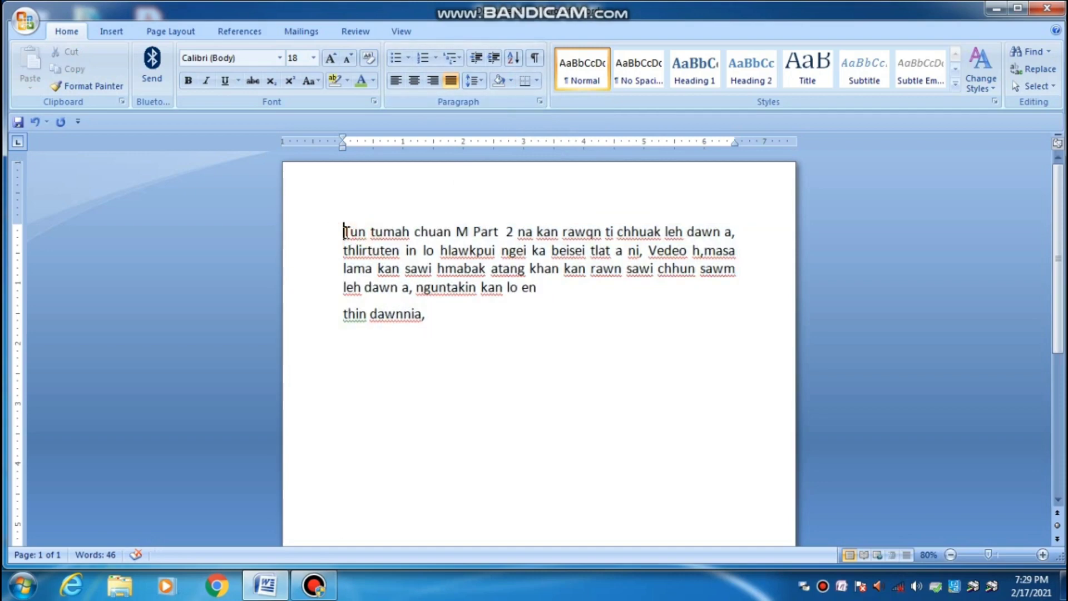
Apply round bullets and make 'thin dawnnia,' its own bullet item
click(408, 57)
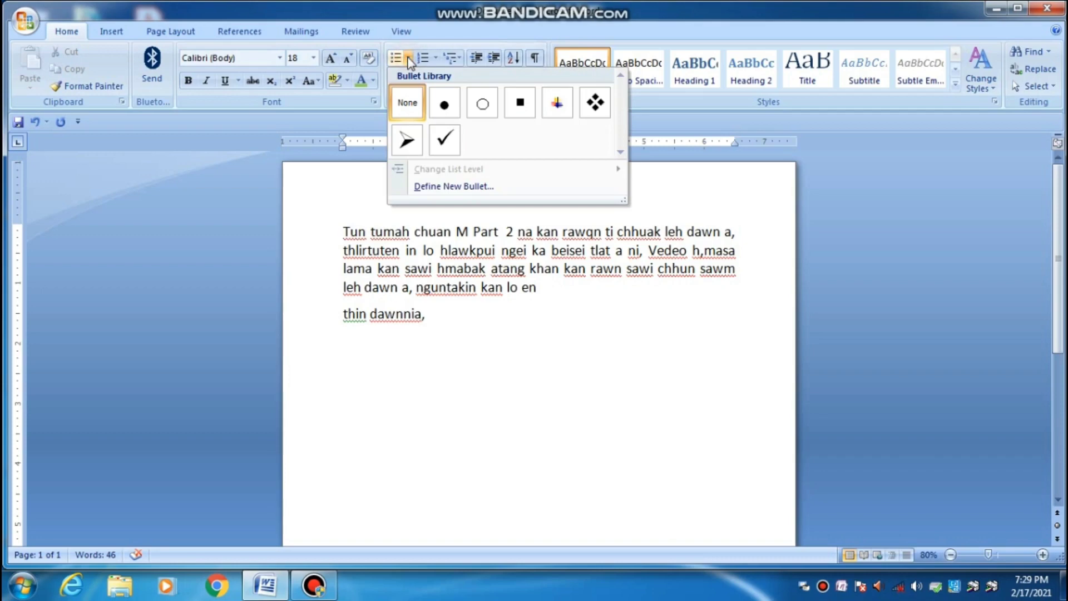
click(447, 111)
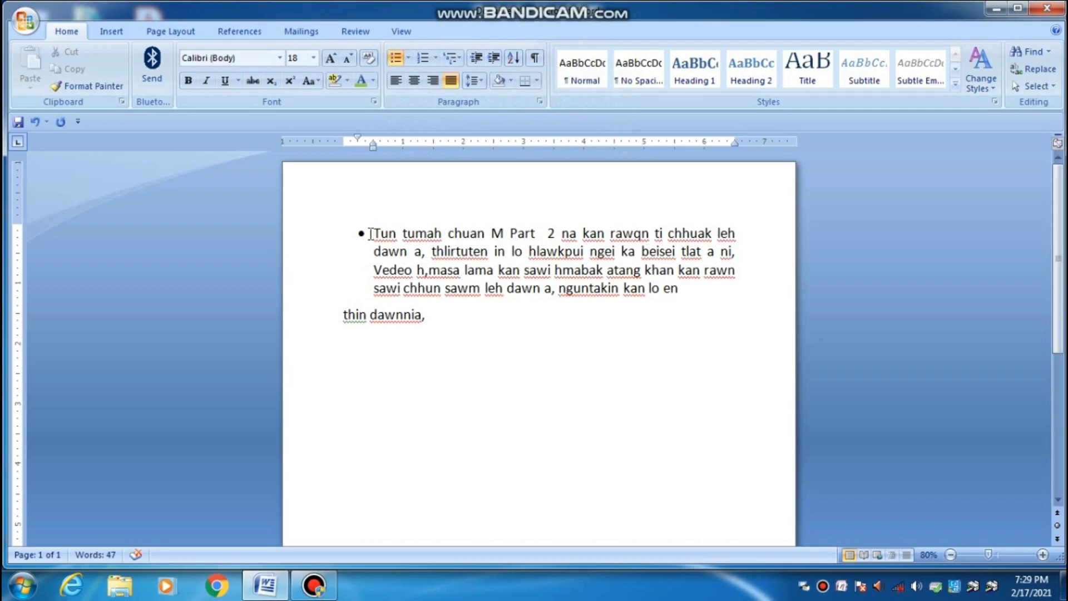
click(344, 313)
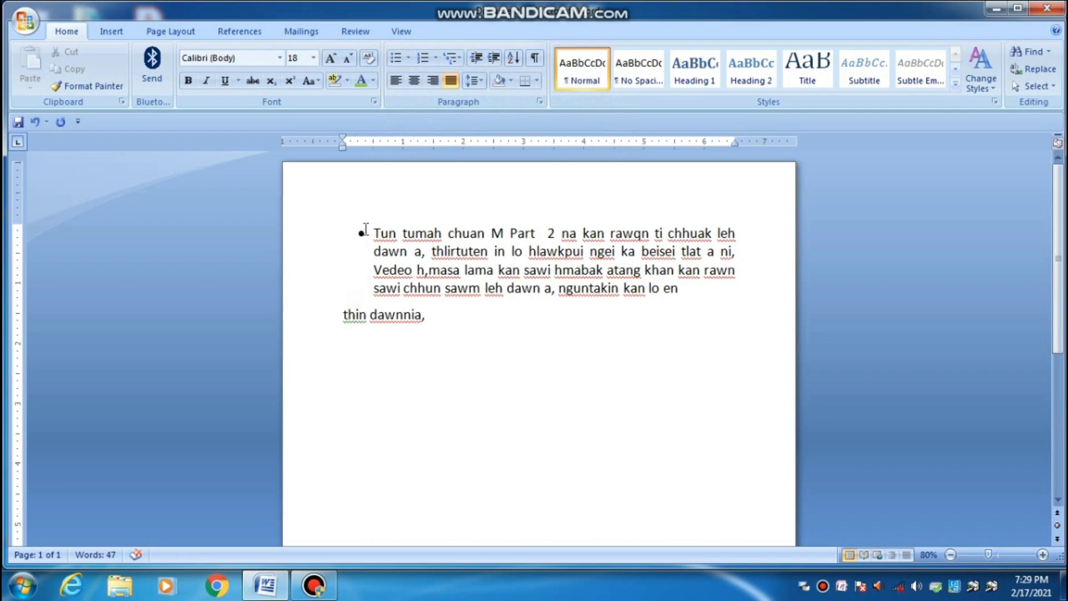
key(BackSpace)
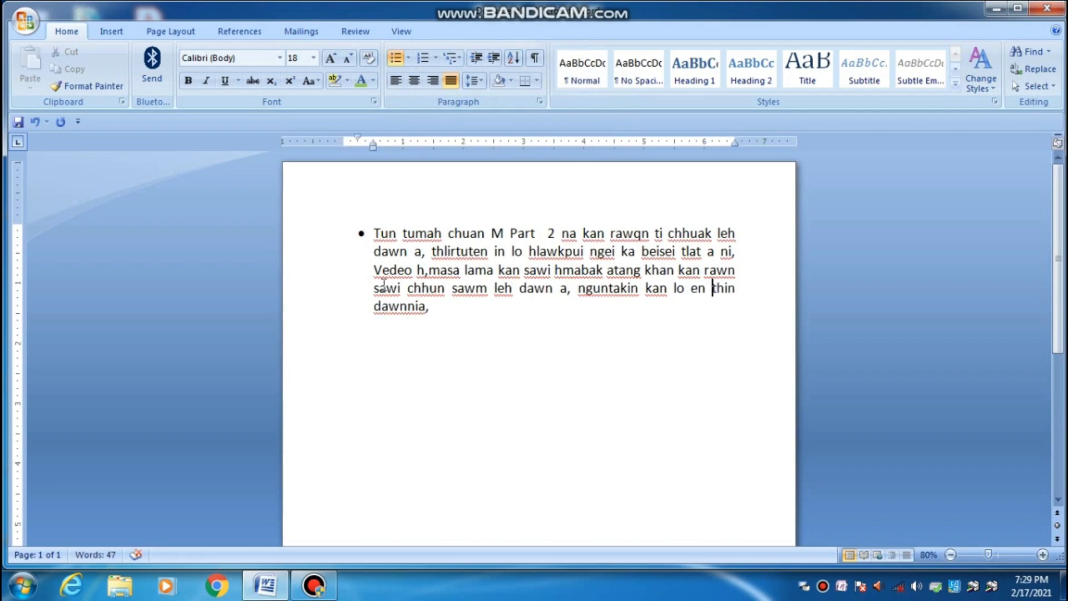
key(Return)
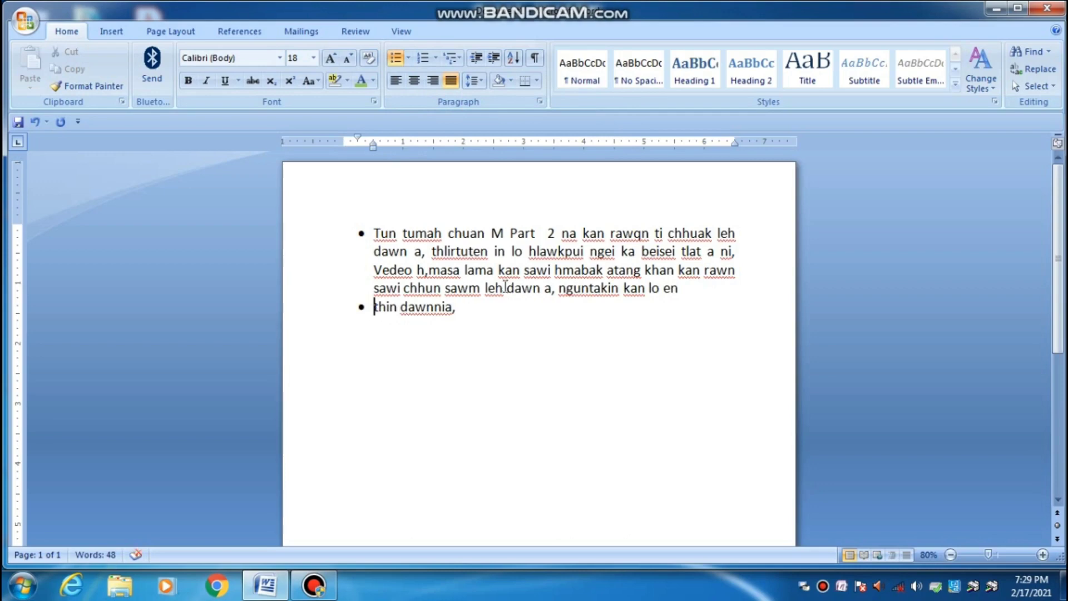
Insert a blank line between the two bullet items
click(685, 287)
key(Return)
key(BackSpace)
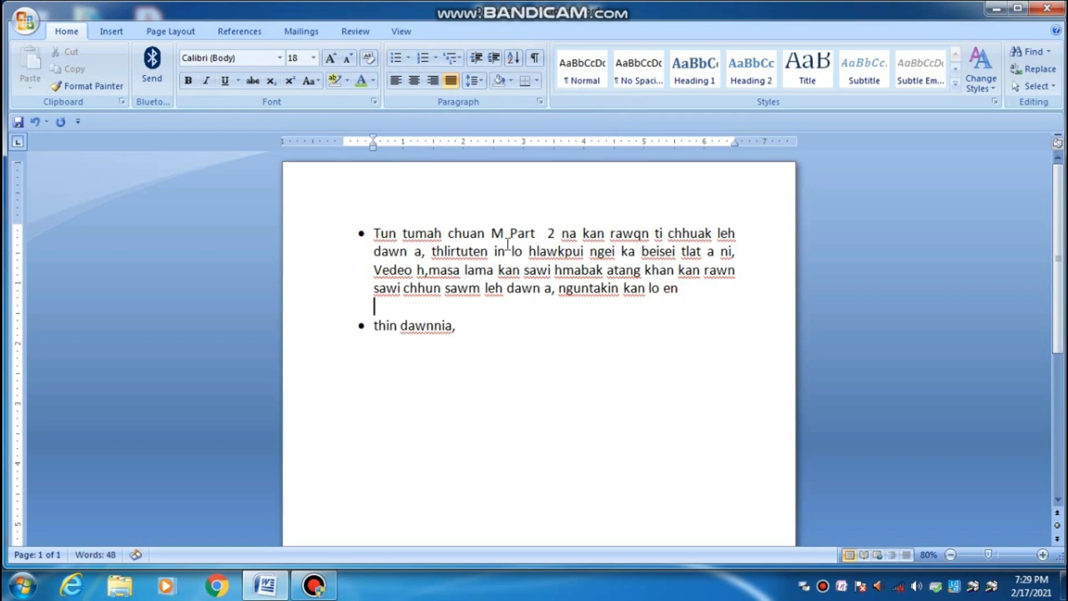
click(373, 232)
click(408, 57)
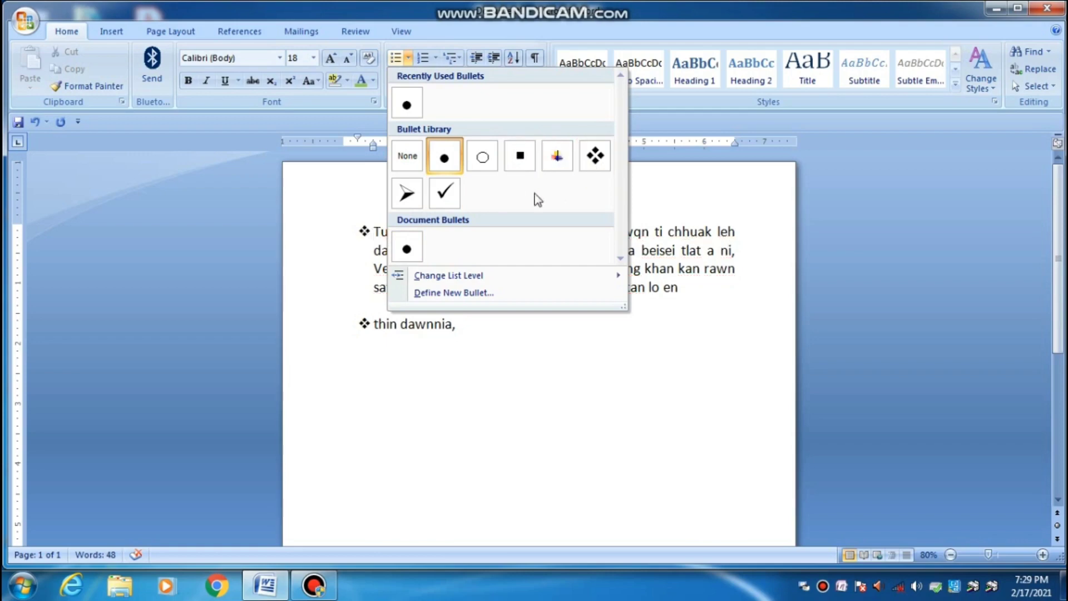
Define a new picture bullet and browse the Desktop for an image, then cancel
click(449, 293)
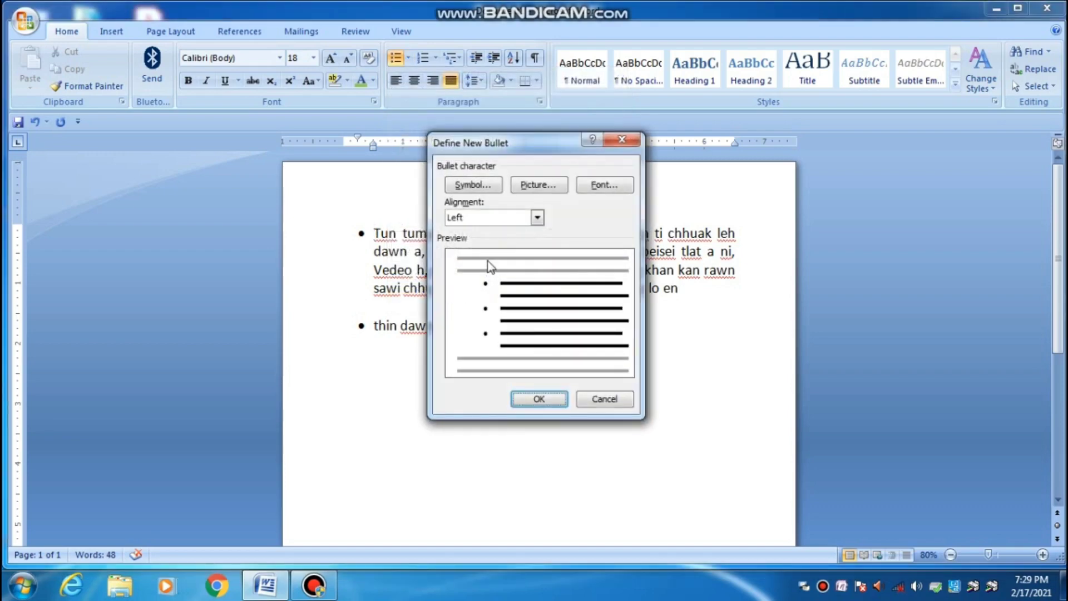
click(537, 185)
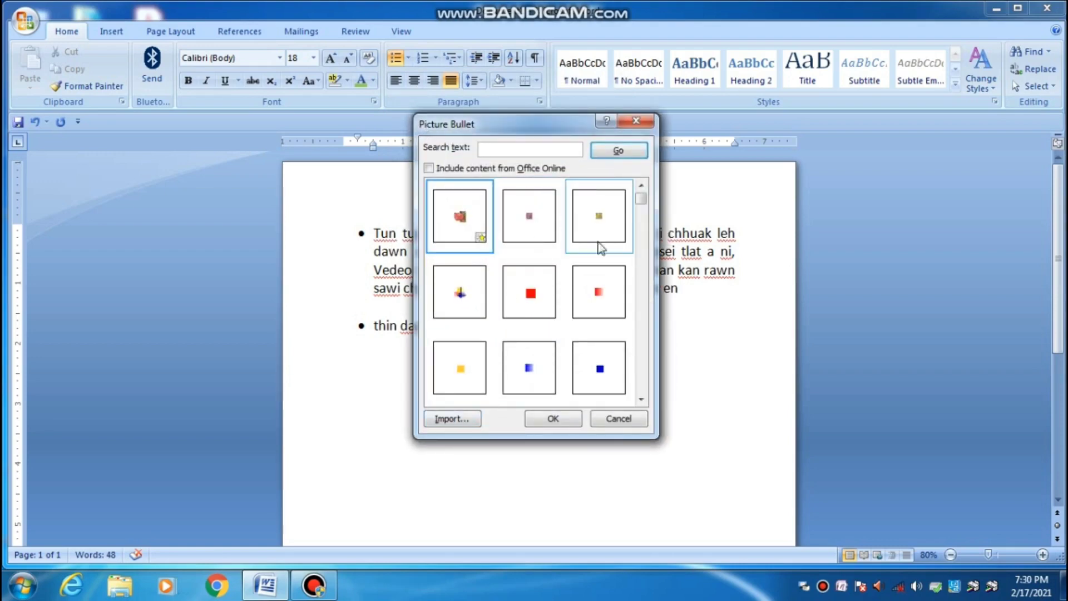
click(444, 422)
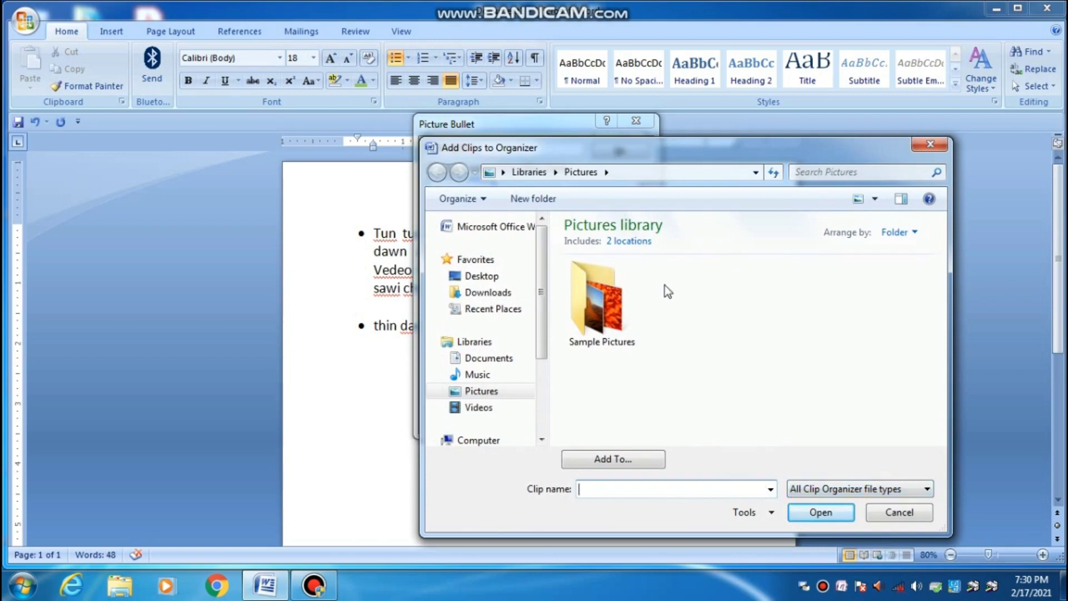
mouse_move(487, 292)
click(481, 276)
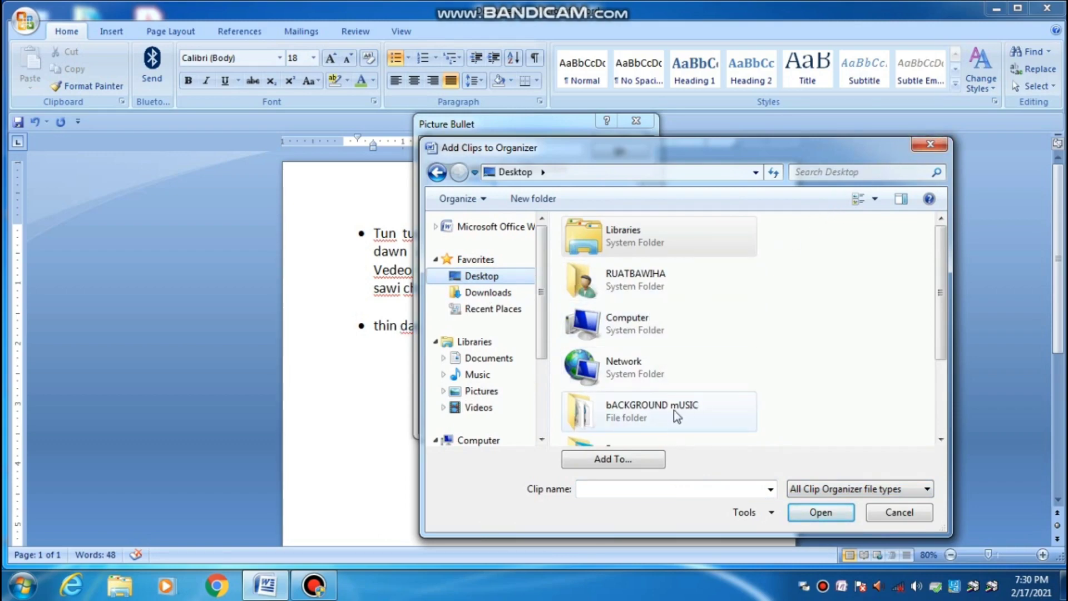
scroll(666, 413, down, 3)
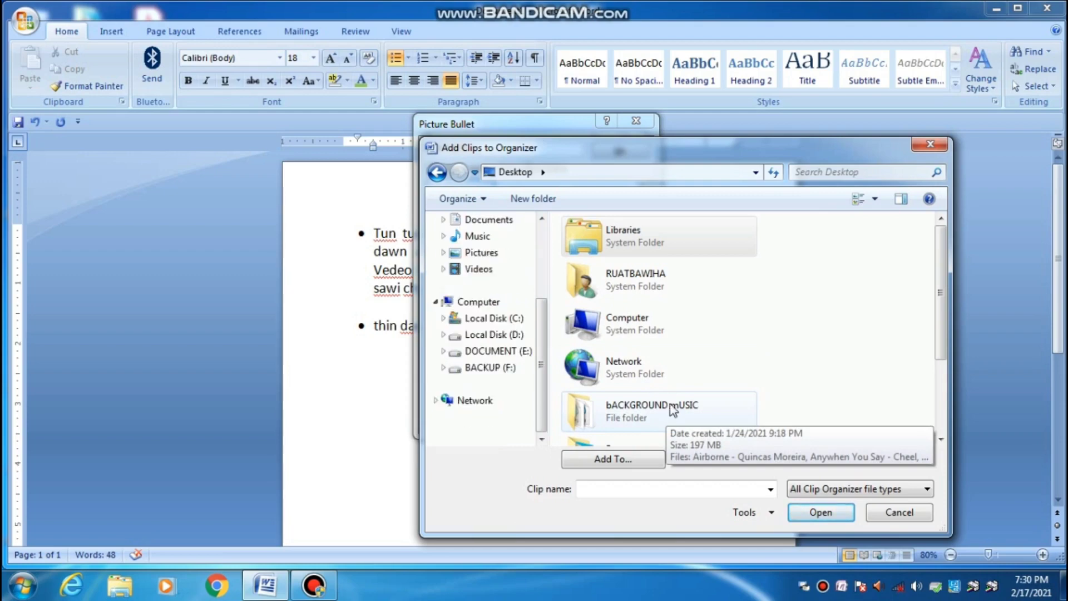
click(930, 144)
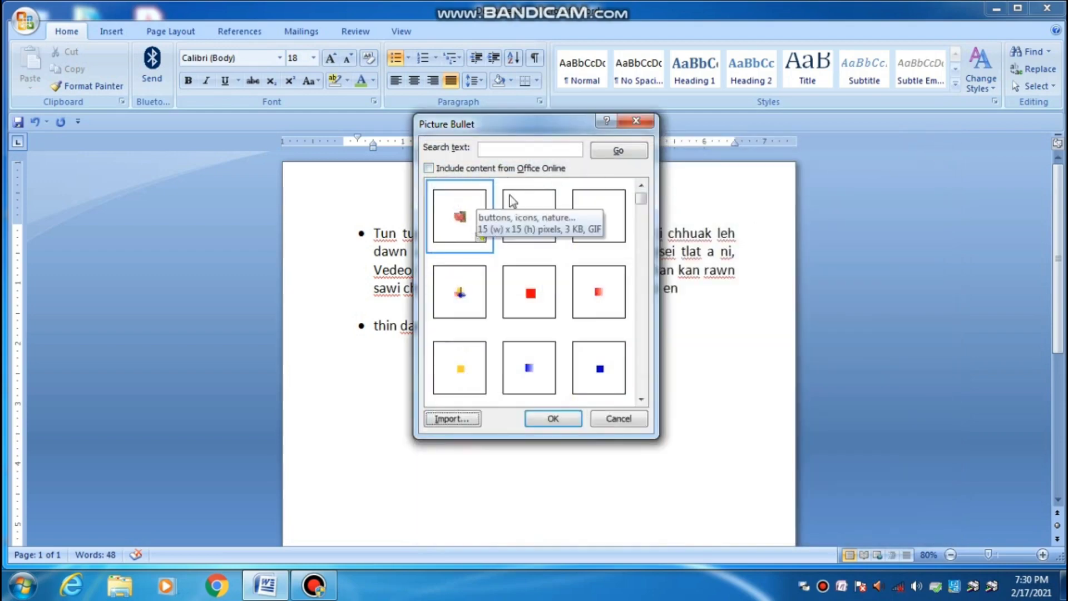
Import the first portrait photo from Desktop > Passport as the bullet picture
click(467, 418)
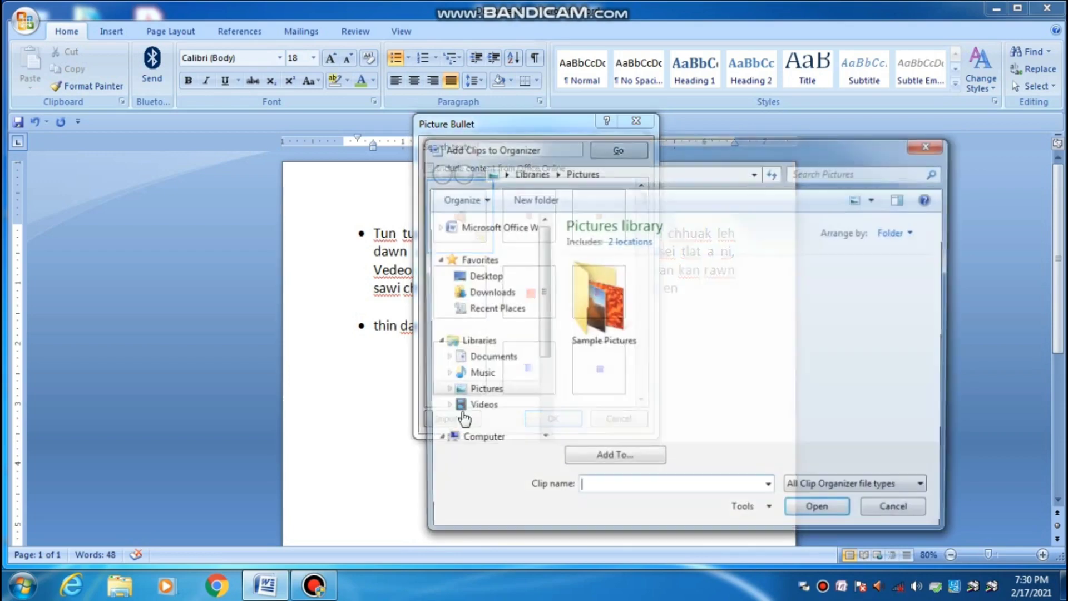
click(489, 276)
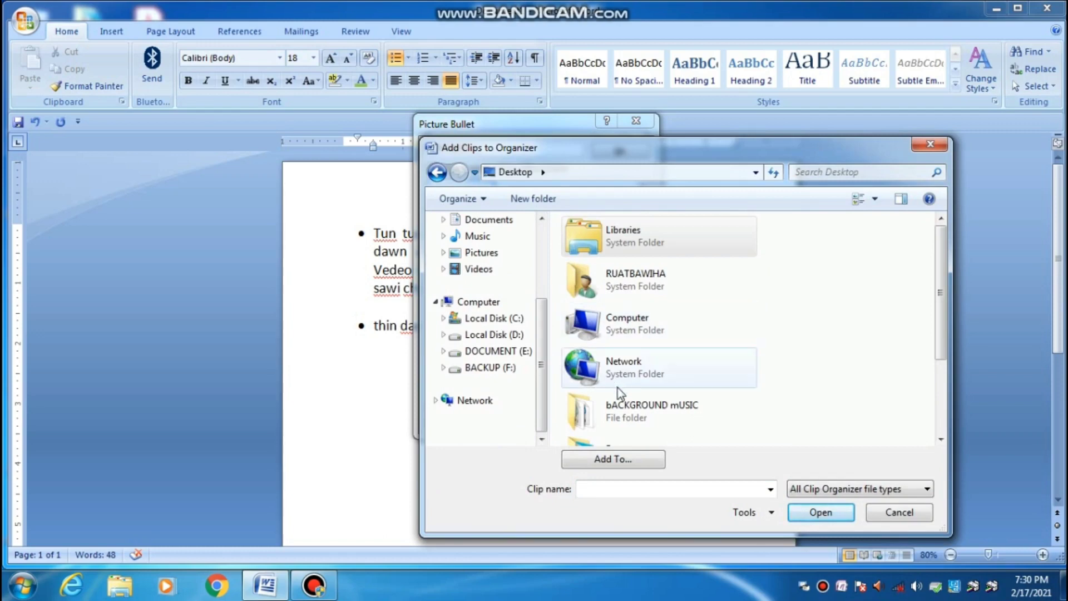
scroll(939, 333, down, 1)
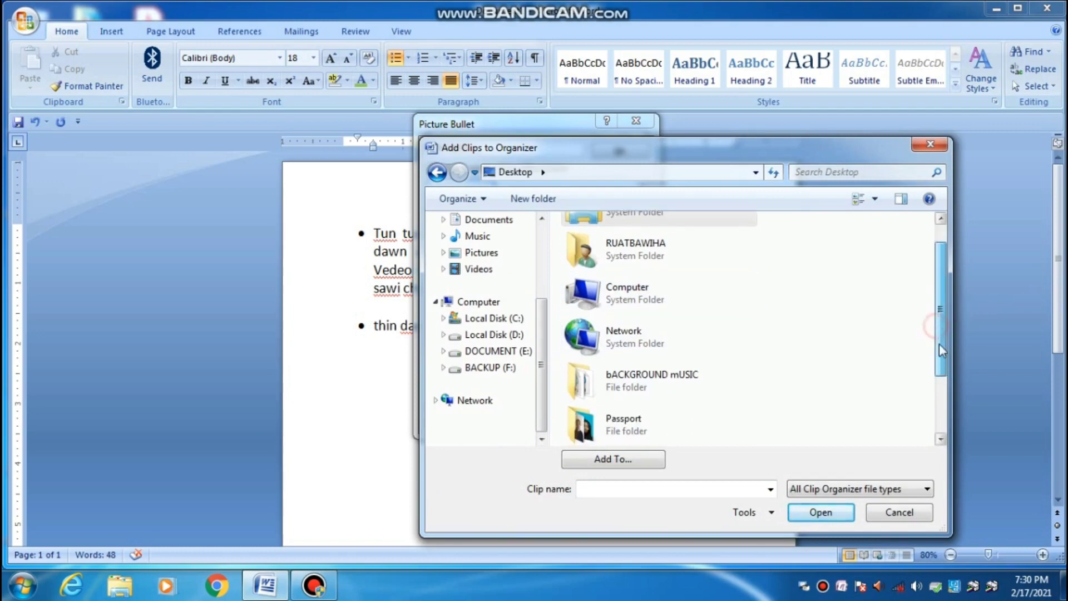
scroll(918, 350, down, 1)
double_click(636, 376)
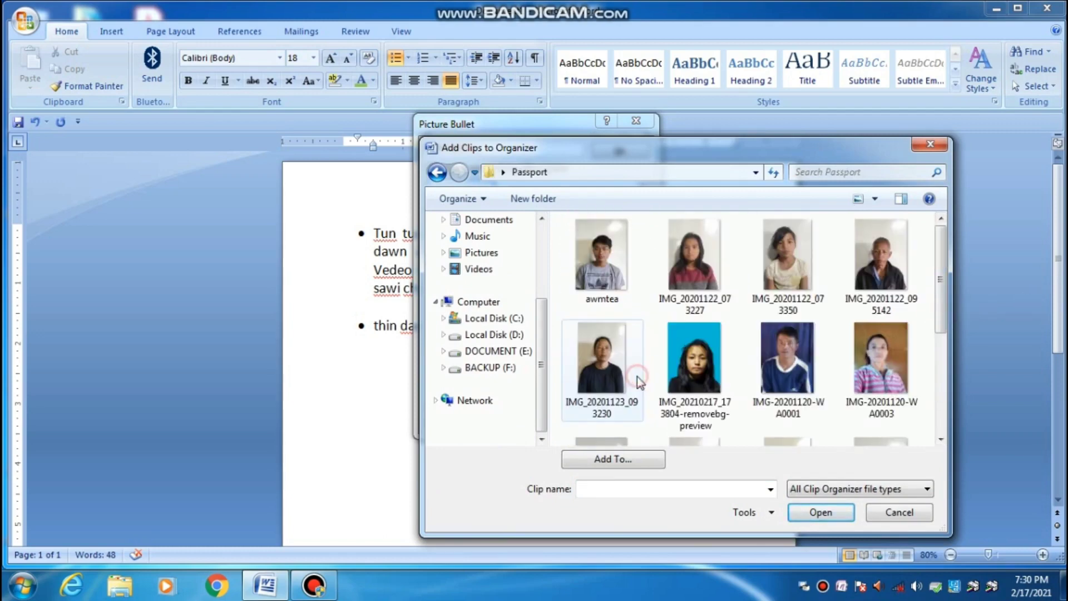
click(595, 267)
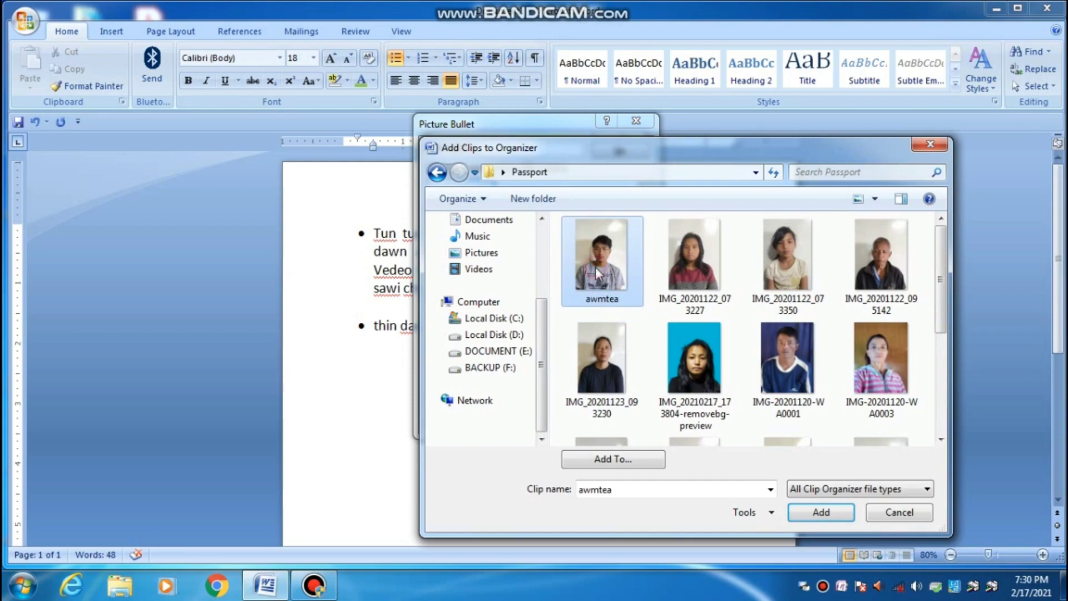
click(809, 510)
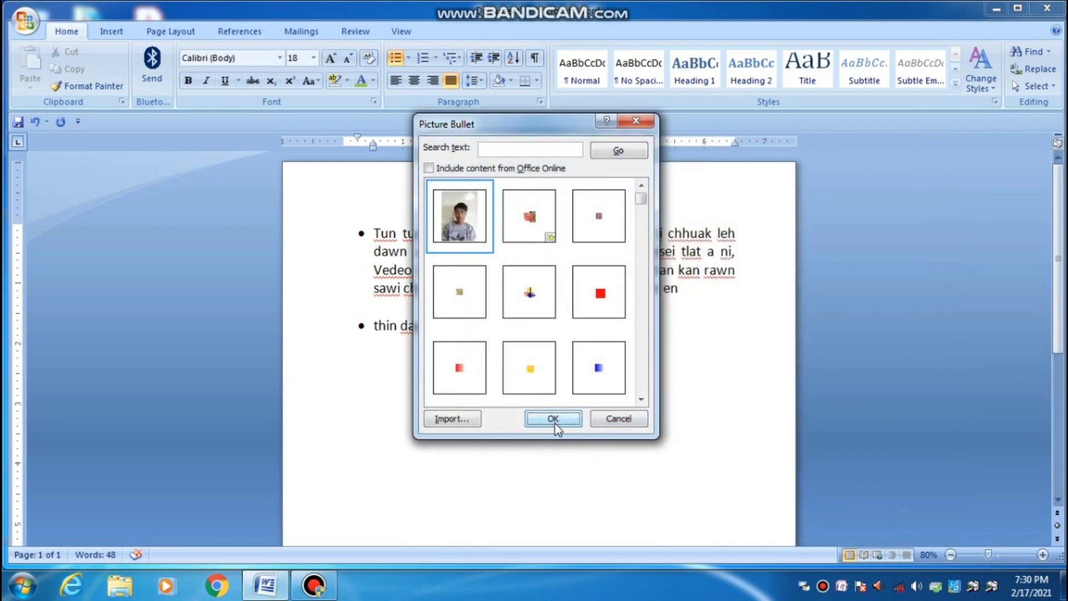
click(550, 417)
Confirm the picture bullet, then renumber both list items in the 1) 2) 3) format
click(539, 398)
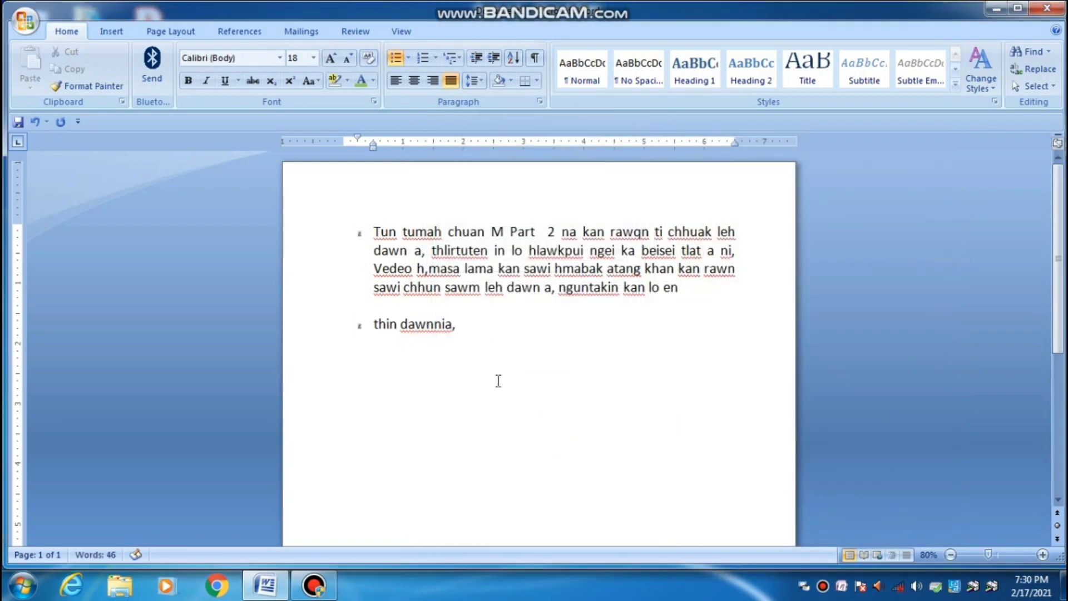
click(360, 233)
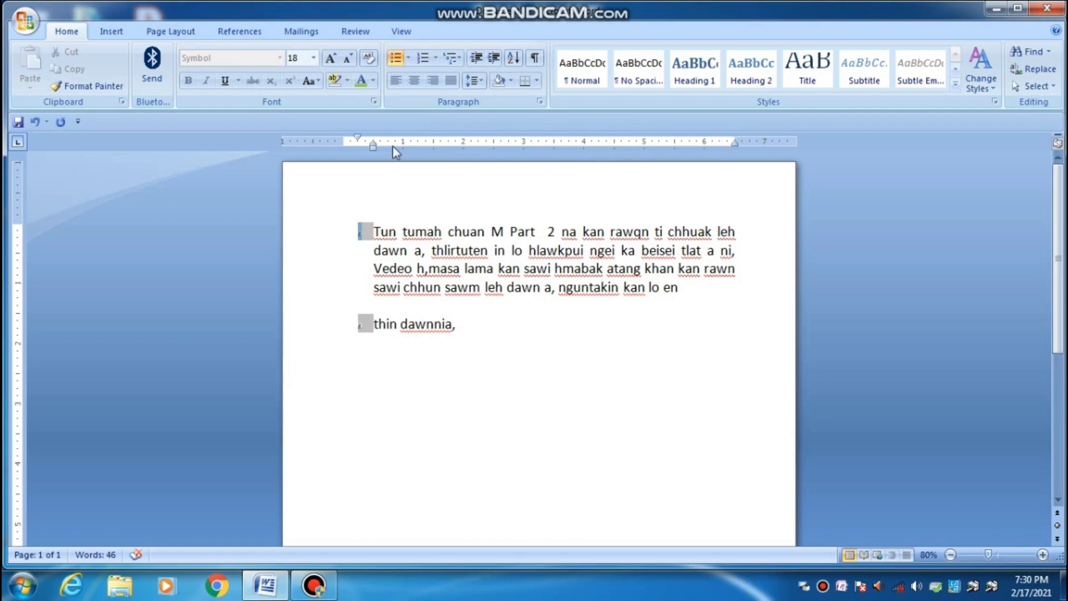
click(438, 58)
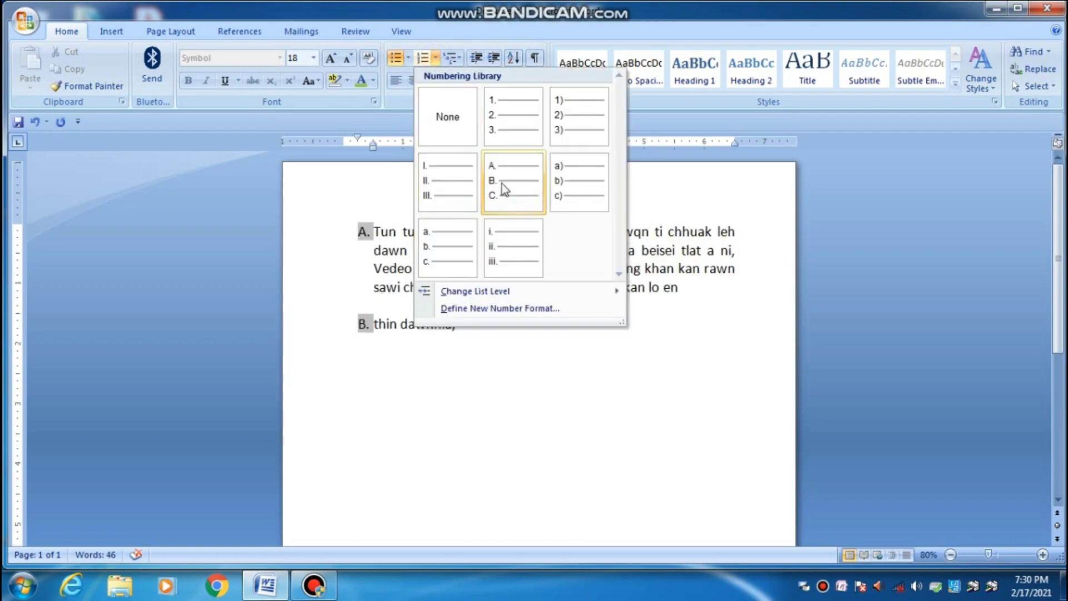
click(570, 129)
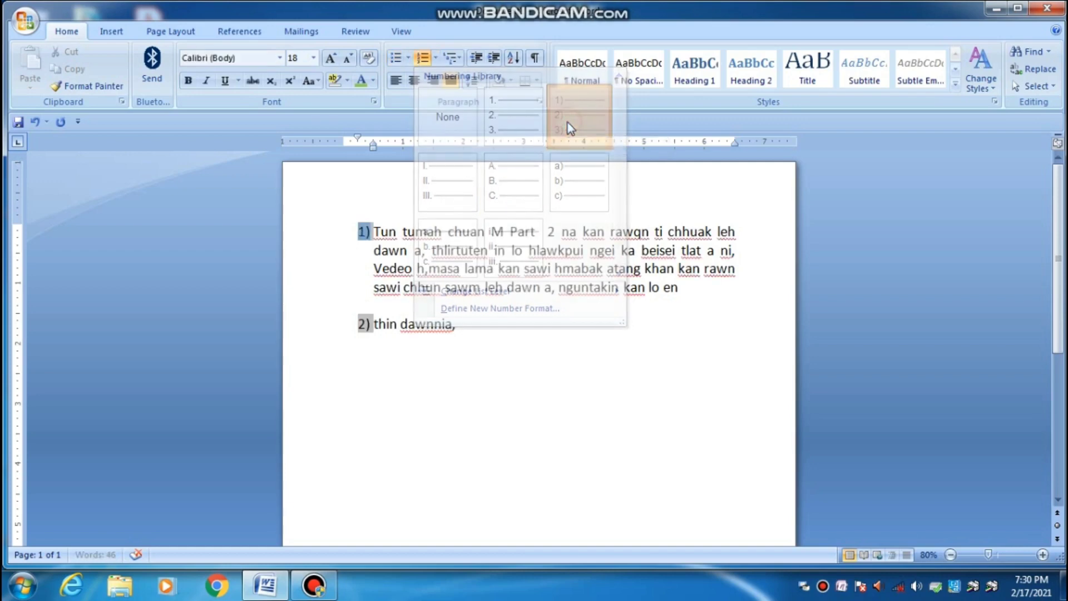
click(366, 230)
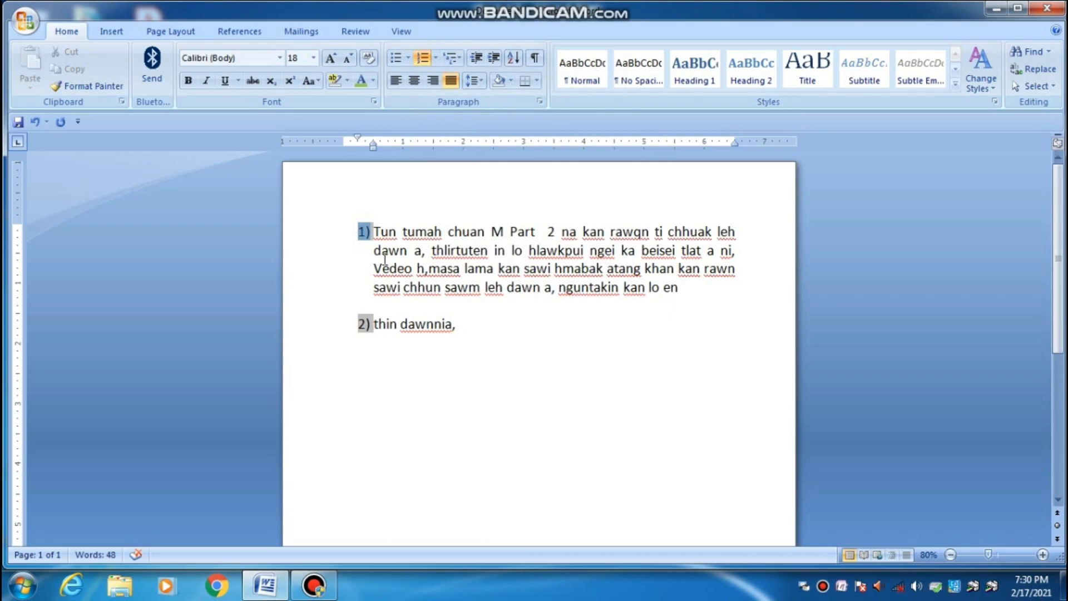
Remove the first paragraph's 1) number and turn it into roman-numeral item i)
key(BackSpace)
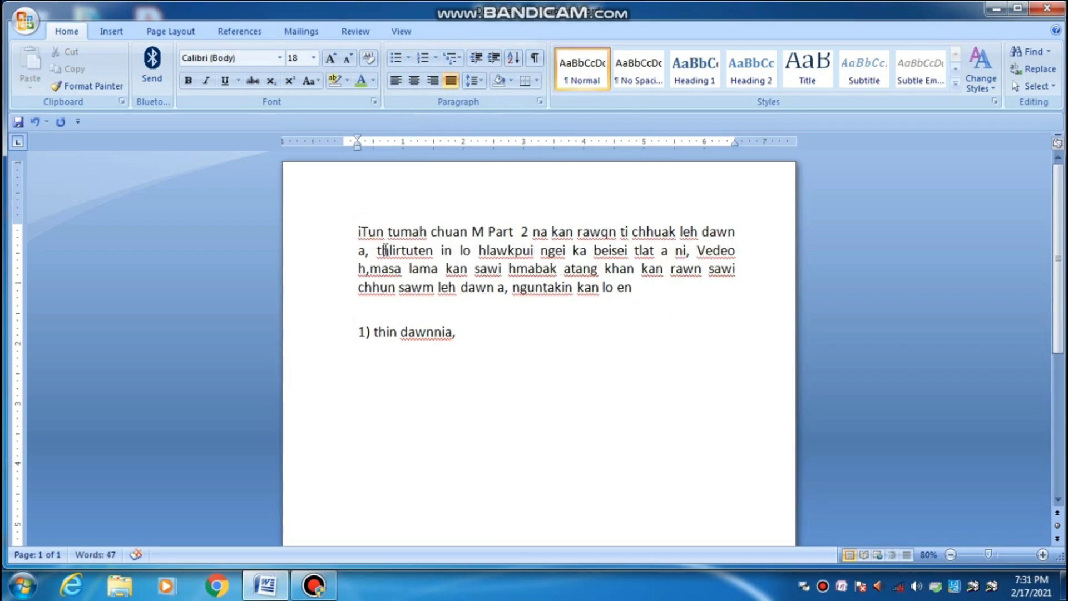
text())
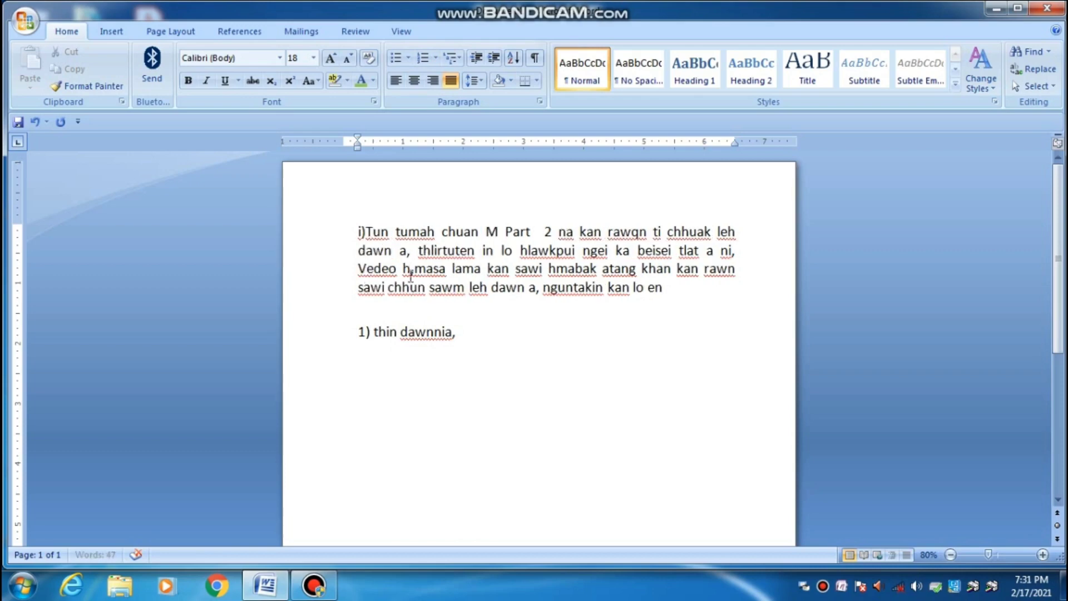
key(Tab)
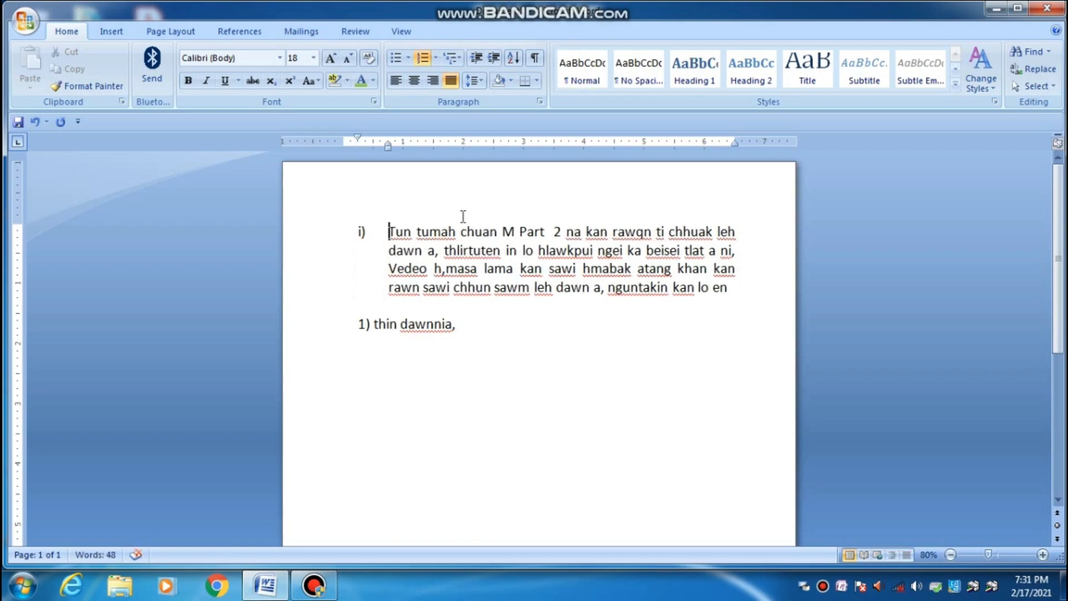